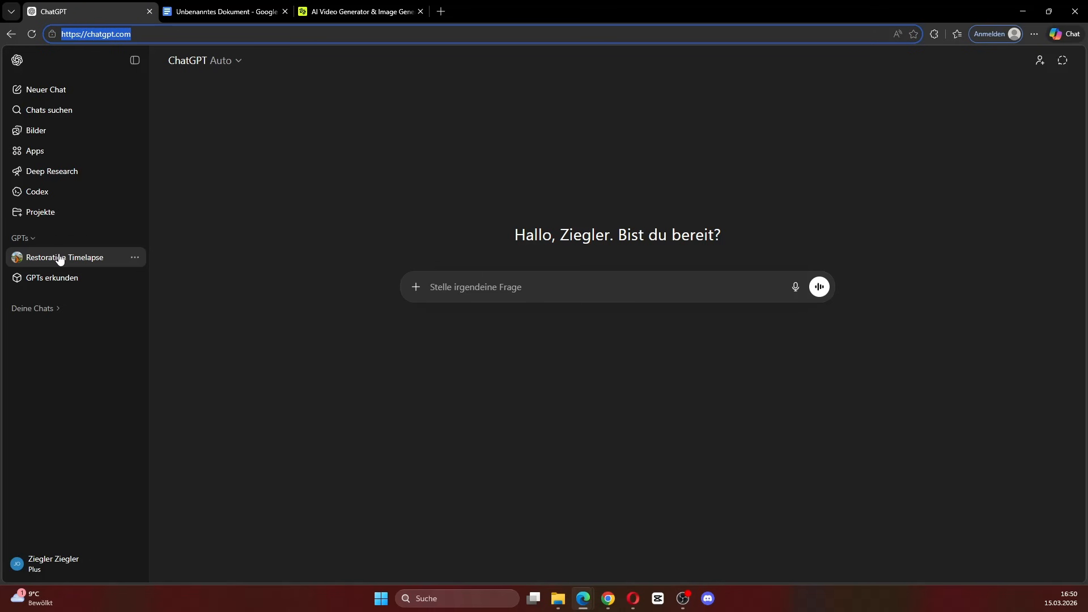
Start a chat with the Restoration Timelapse GPT and submit the copied dolphin-shaped pool reference image
{"action": "left_click", "coordinate": [65, 279]}
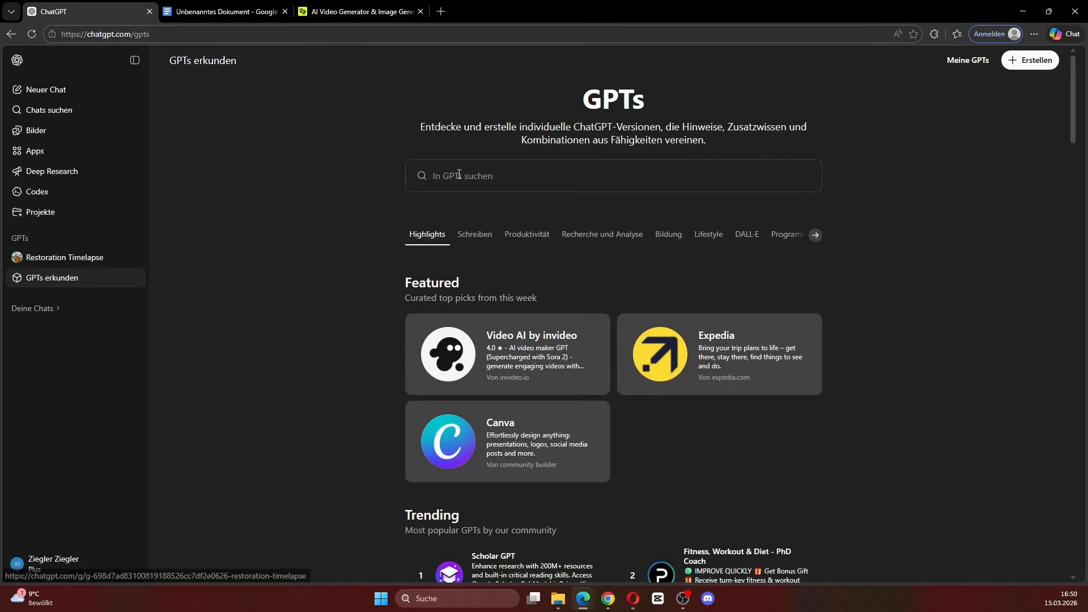
{"action": "left_click", "coordinate": [461, 176]}
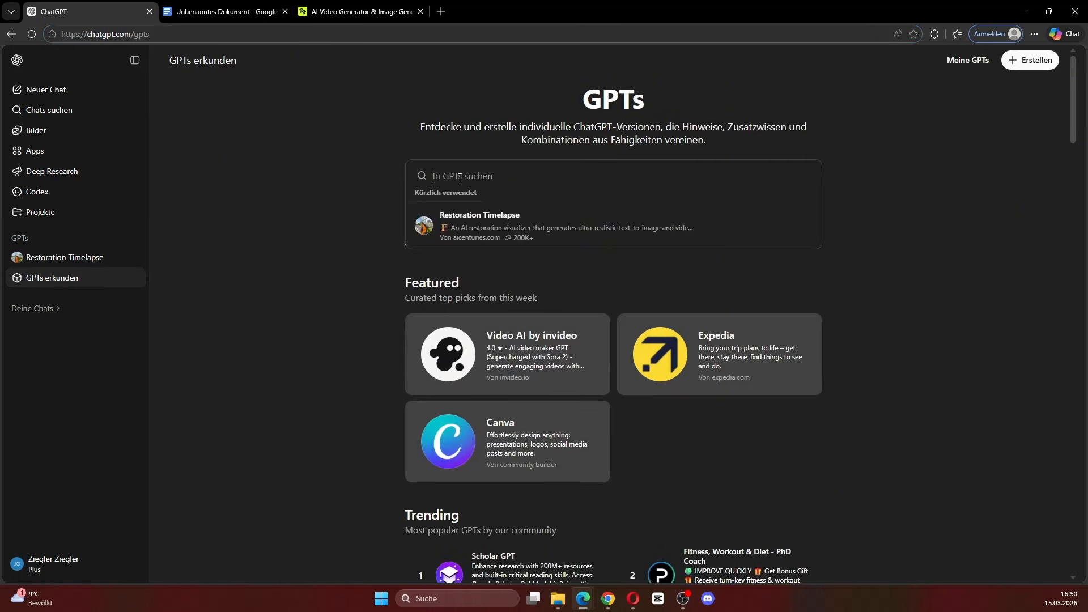
{"action": "left_click", "coordinate": [478, 232]}
{"action": "left_click", "coordinate": [624, 548]}
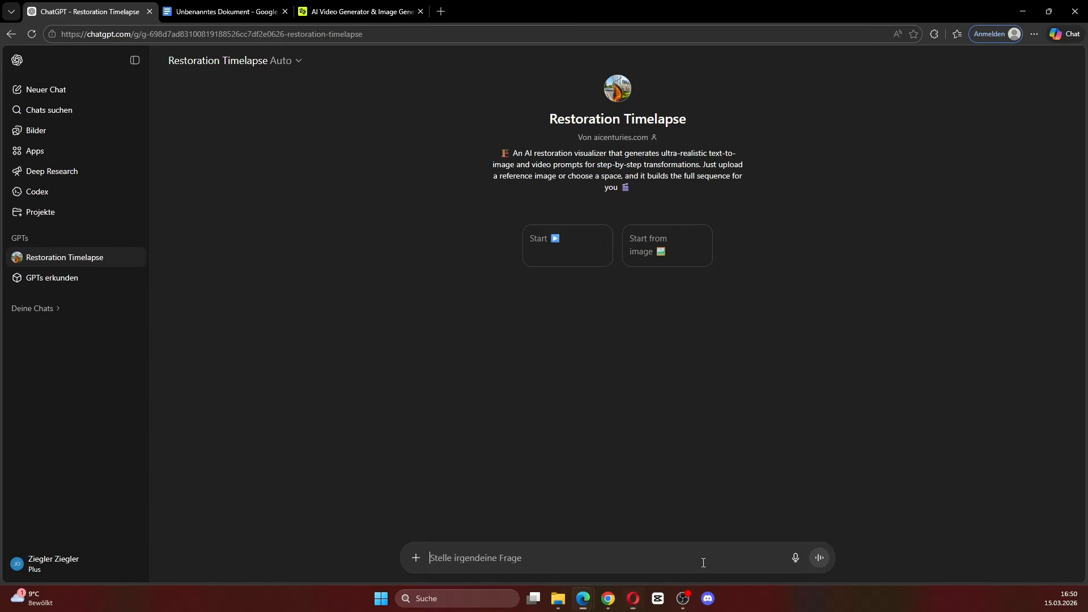
{"action": "key", "text": "ctrl+v"}
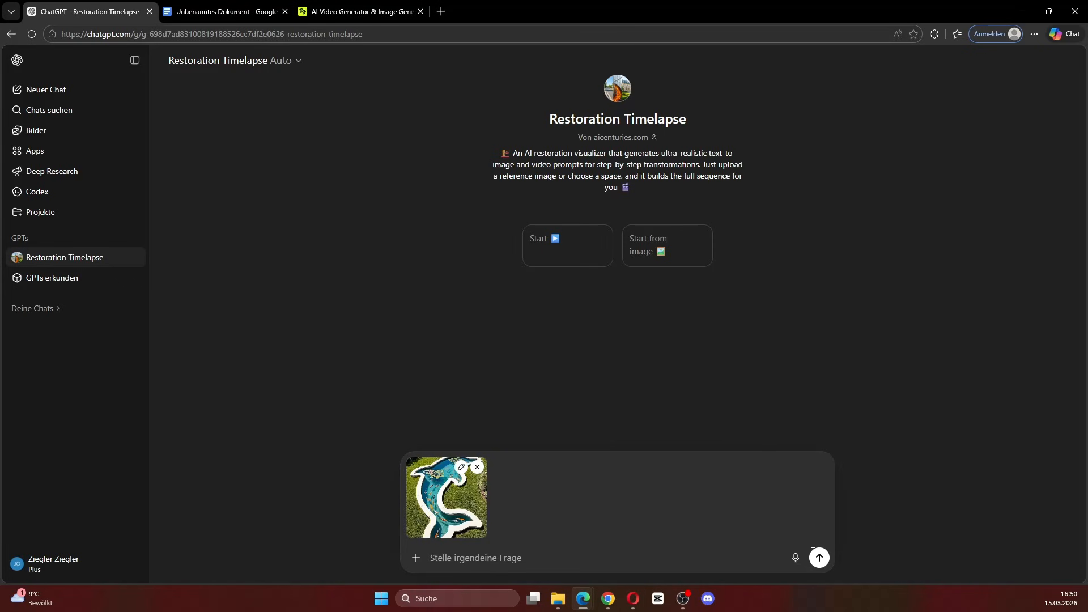
{"action": "left_click", "coordinate": [819, 557]}
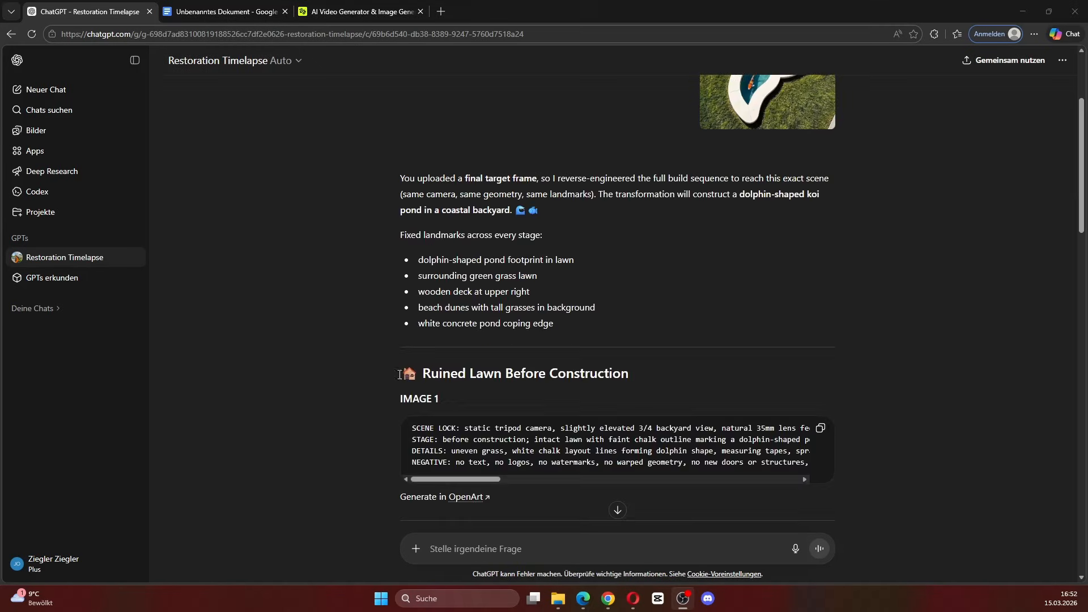
Review the generated image and video prompts for the dolphin-shaped pond stages
{"action": "left_click_drag", "start_coordinate": [399, 375], "coordinate": [646, 392]}
{"action": "scroll", "coordinate": [577, 379], "scroll_direction": "down", "scroll_amount": 5}
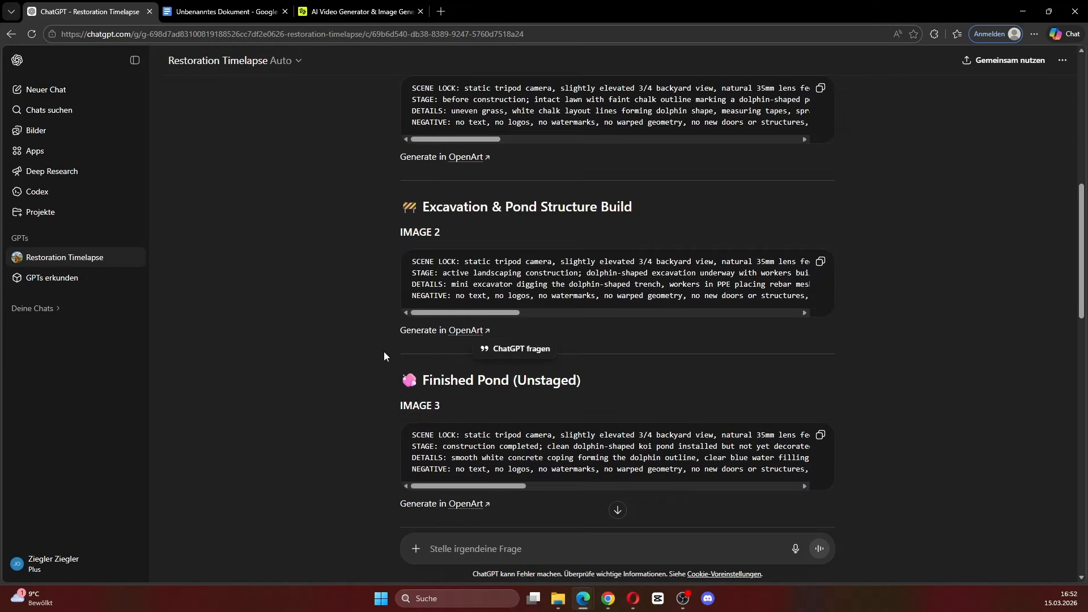
{"action": "left_click_drag", "start_coordinate": [609, 195], "coordinate": [396, 231]}
{"action": "scroll", "coordinate": [427, 371], "scroll_direction": "down", "scroll_amount": 6}
{"action": "scroll", "coordinate": [403, 285], "scroll_direction": "down", "scroll_amount": 4}
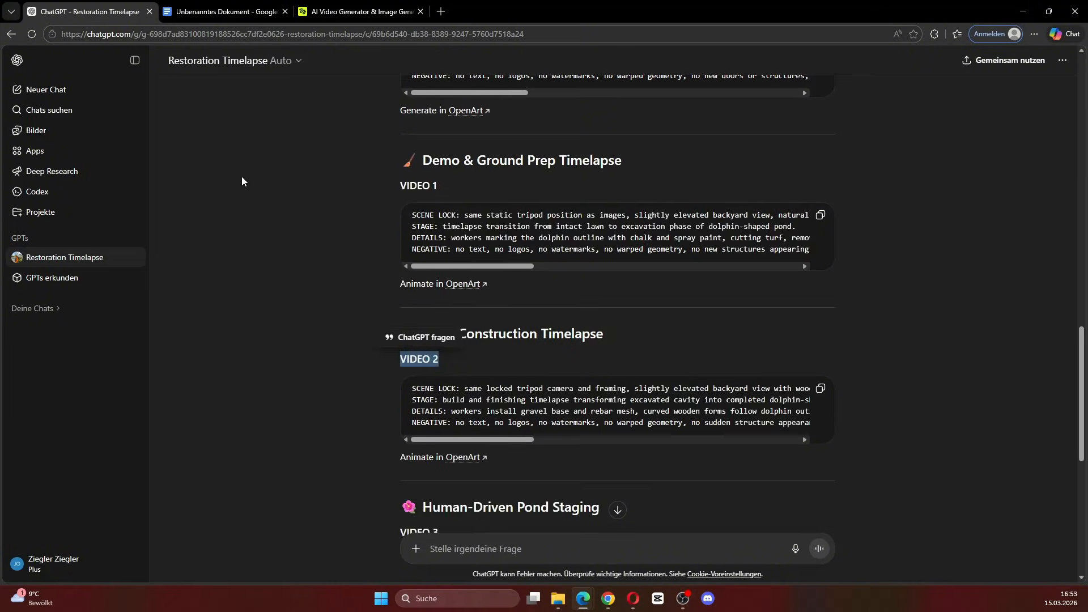
In the Google Docs prompt document, replace the [INSERT SEA CREATURE HERE] placeholder with Seahorse
{"action": "left_click", "coordinate": [221, 10]}
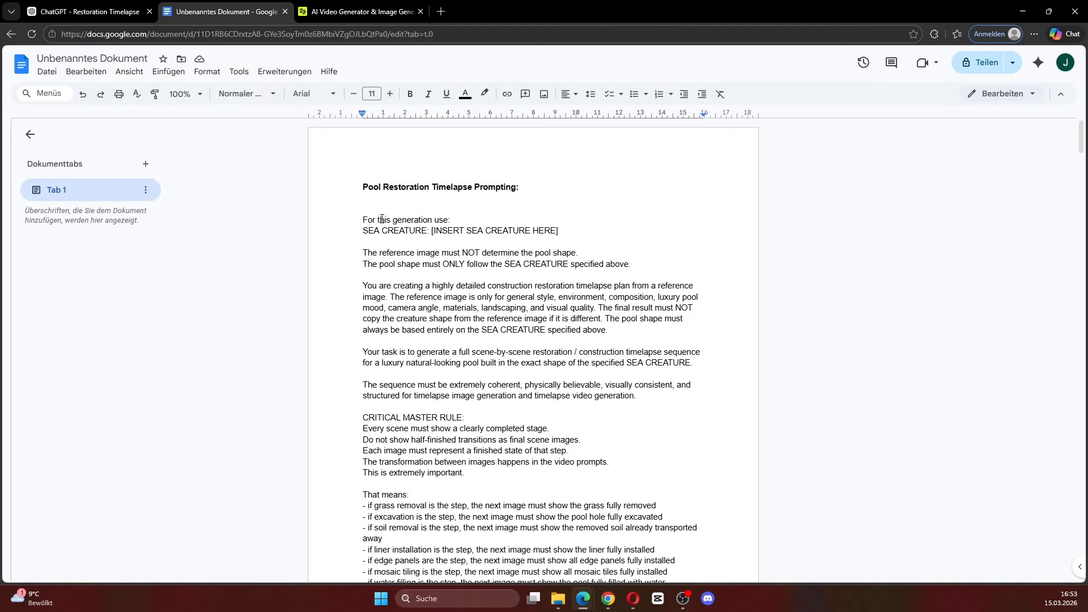
{"action": "left_click_drag", "start_coordinate": [531, 186], "coordinate": [363, 188]}
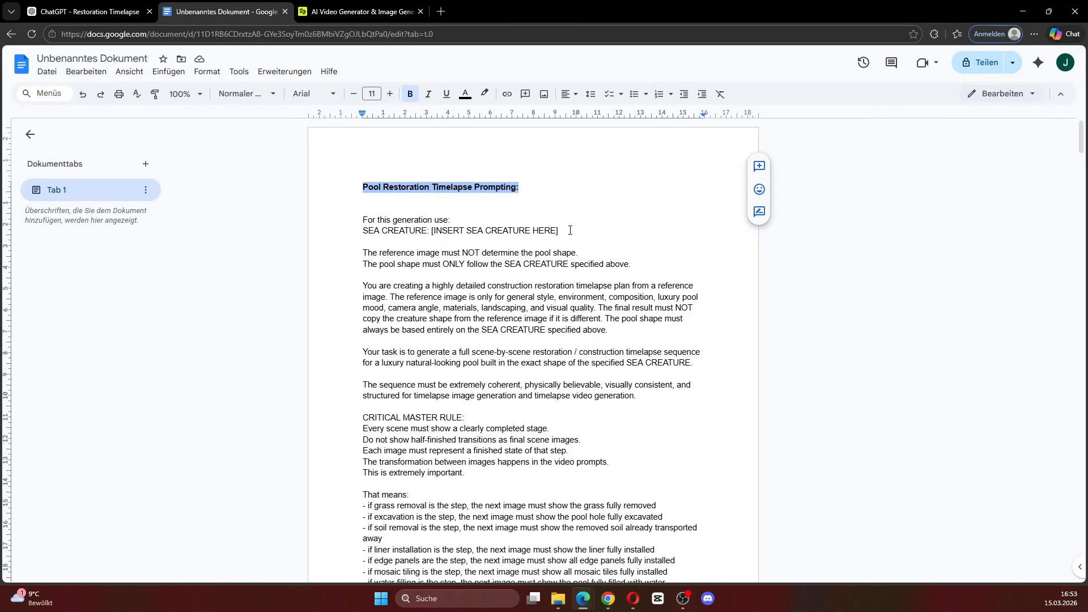
{"action": "left_click_drag", "start_coordinate": [569, 230], "coordinate": [436, 233]}
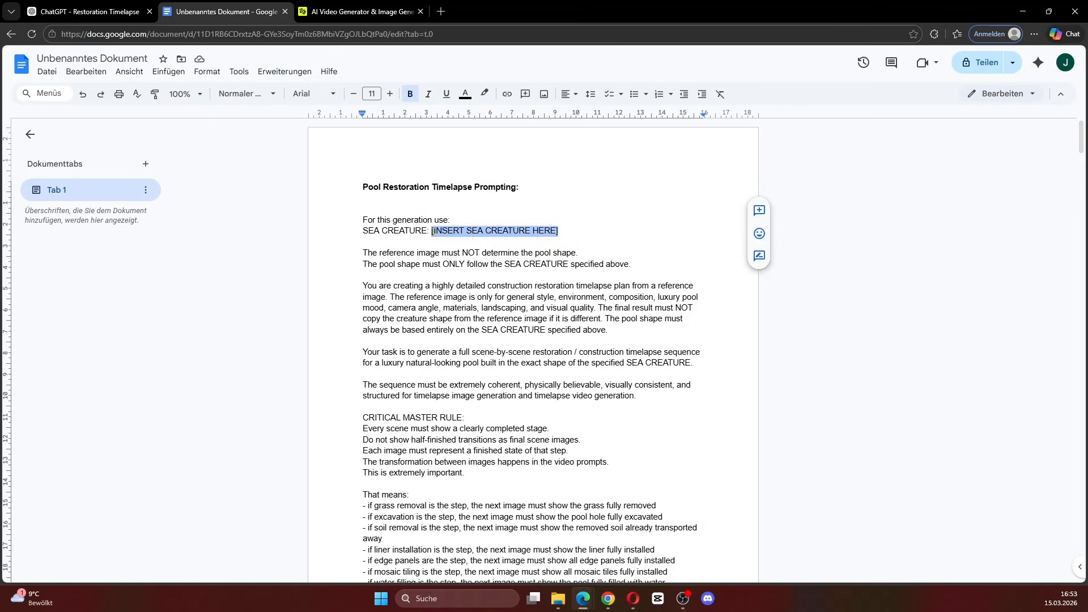
{"action": "key", "text": "BackSpace"}
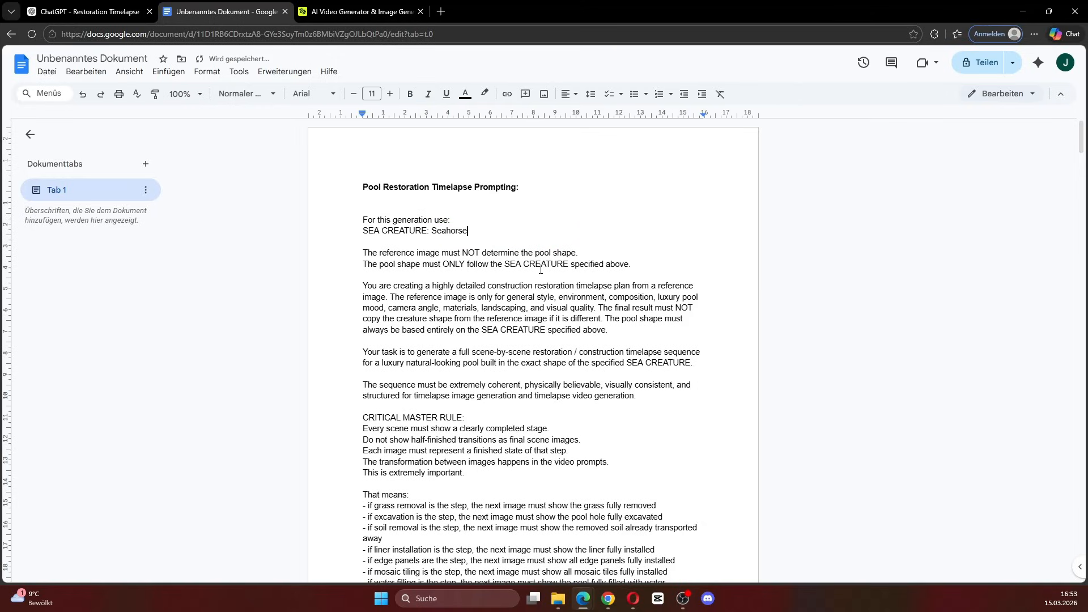
{"action": "type", "text": "Seahorse"}
{"action": "left_click_drag", "start_coordinate": [482, 231], "coordinate": [430, 233]}
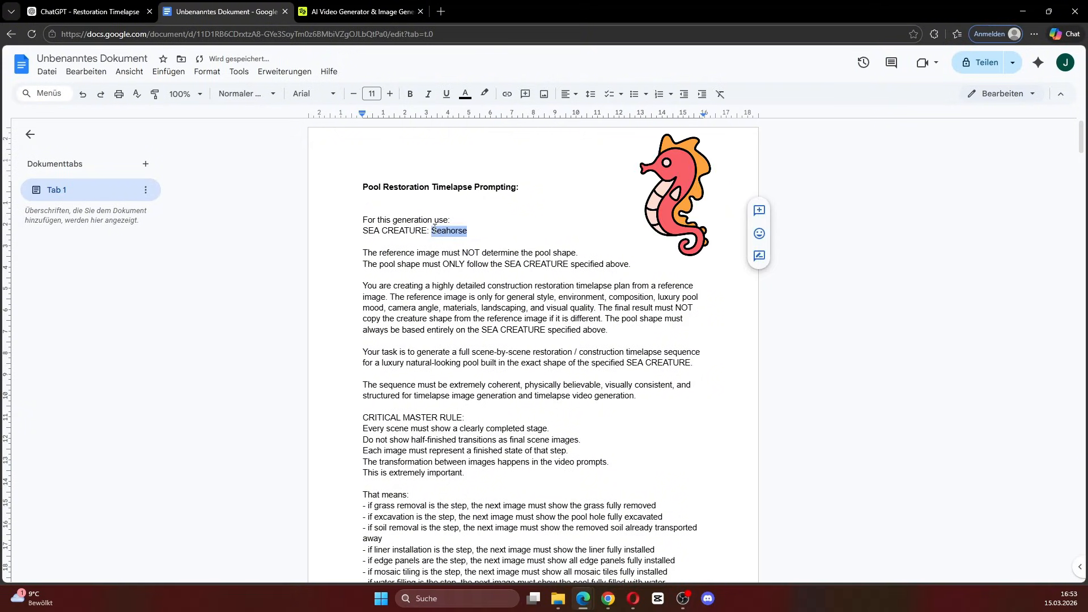
{"action": "left_click", "coordinate": [520, 236]}
Copy the full prompt text beneath the document title and paste it into a new Restoration Timelapse chat in ChatGPT
{"action": "left_click_drag", "start_coordinate": [350, 210], "coordinate": [661, 332]}
{"action": "scroll", "coordinate": [578, 422], "scroll_direction": "down", "scroll_amount": 20}
{"action": "left_click", "coordinate": [81, 12]}
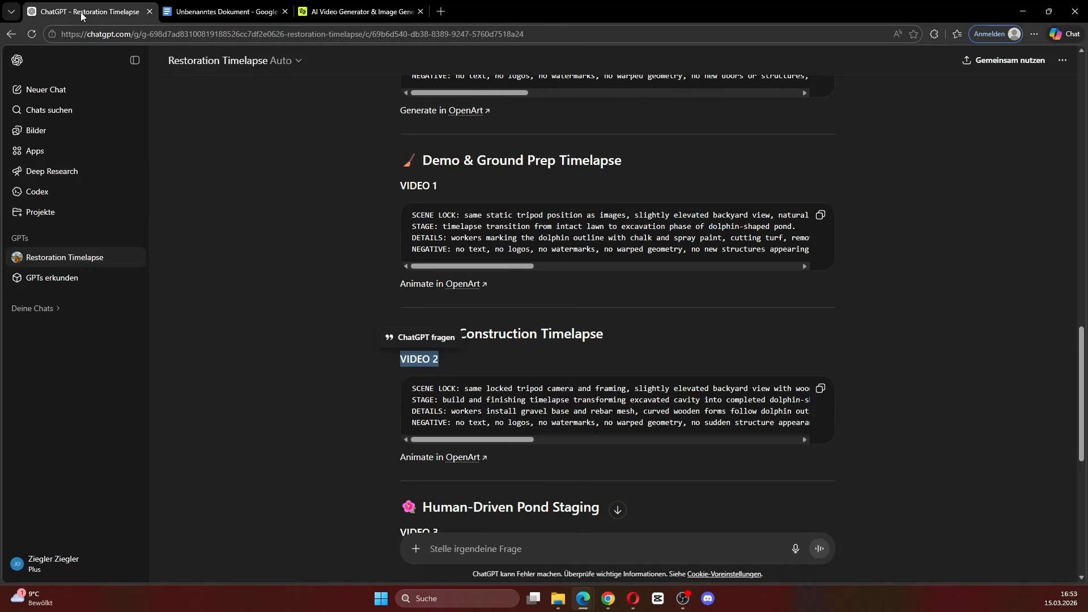
{"action": "left_click", "coordinate": [50, 277]}
{"action": "left_click", "coordinate": [480, 176]}
{"action": "left_click", "coordinate": [488, 230]}
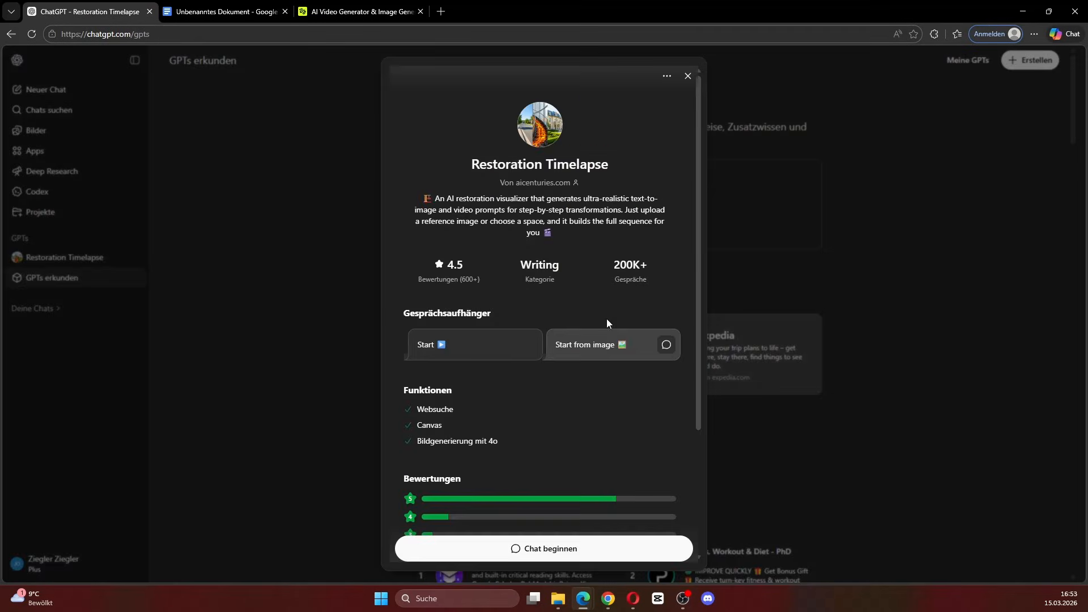
{"action": "left_click", "coordinate": [547, 548]}
{"action": "key", "text": "ctrl+v"}
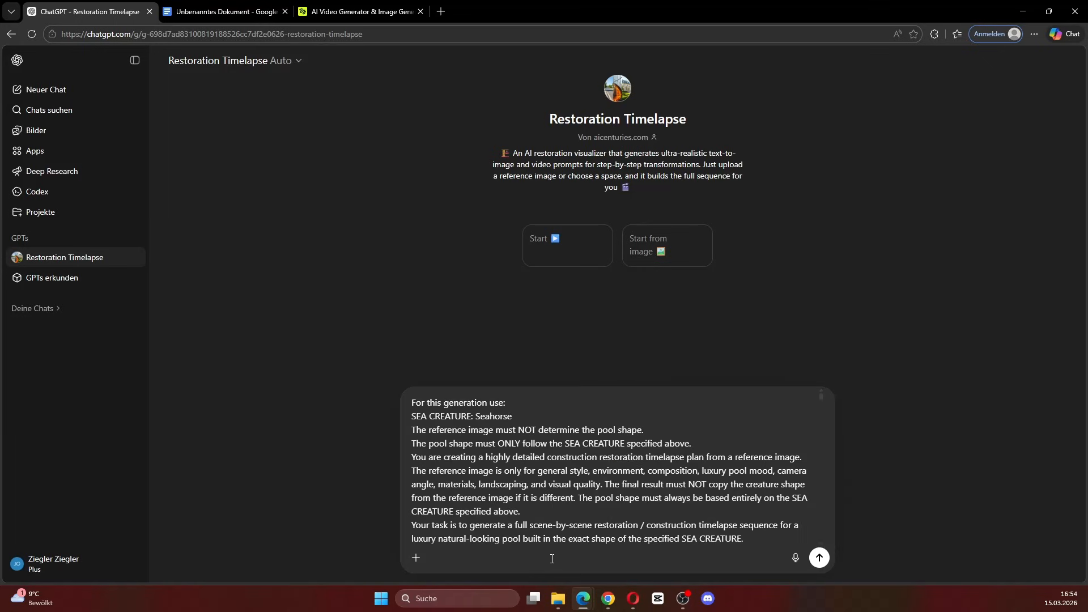
Copy the dolphin pool image from the end of the Google Docs document, add it to the ChatGPT prompt and submit the message
{"action": "left_click", "coordinate": [213, 12]}
{"action": "scroll", "coordinate": [741, 490], "scroll_direction": "down", "scroll_amount": 10}
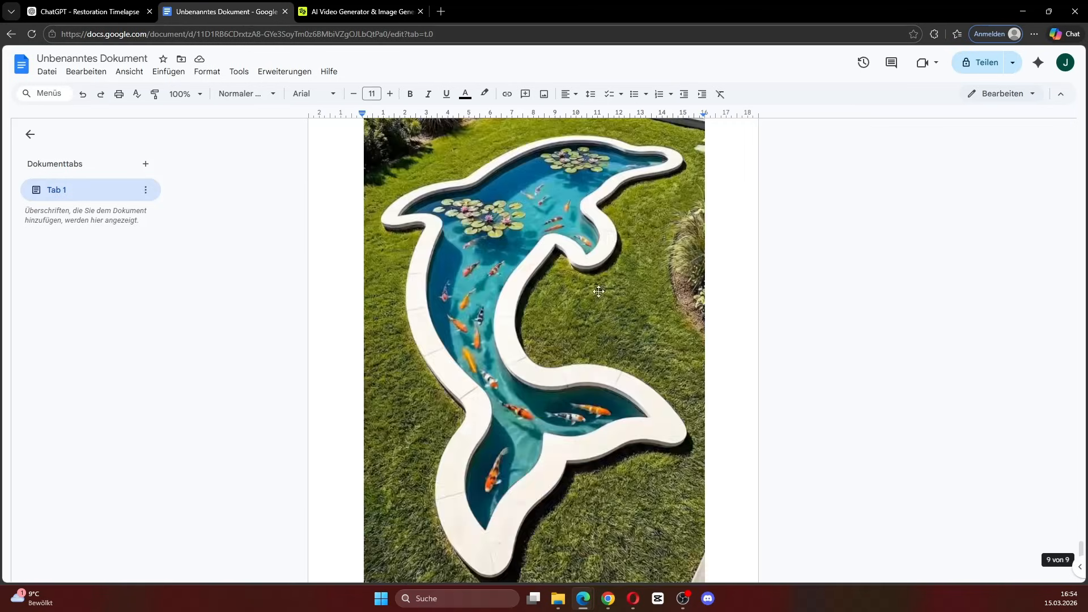
{"action": "left_click", "coordinate": [597, 287]}
{"action": "left_click", "coordinate": [85, 12]}
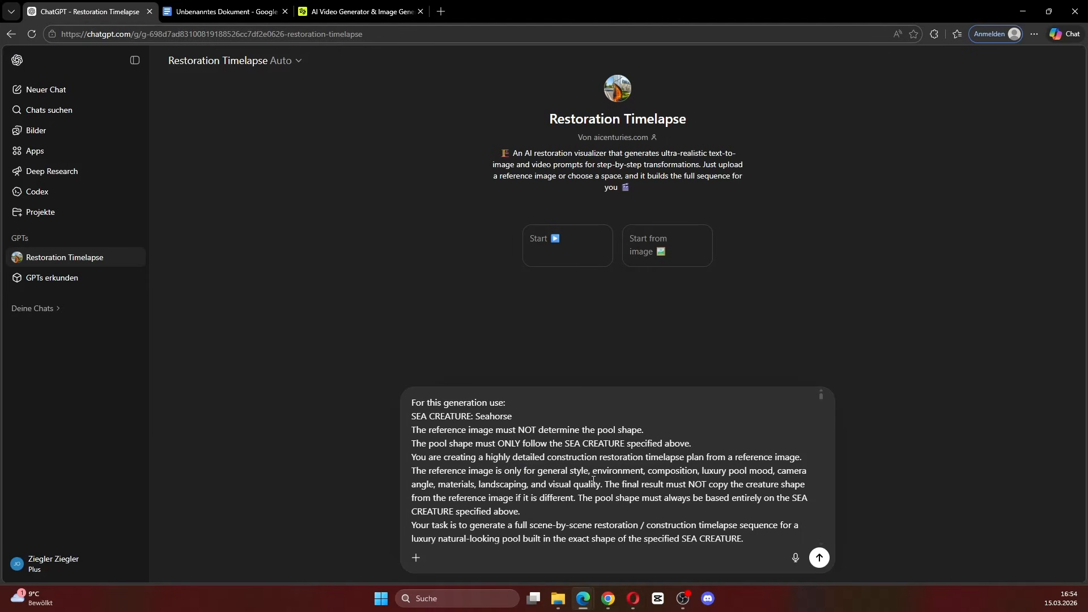
{"action": "key", "text": "ctrl+v"}
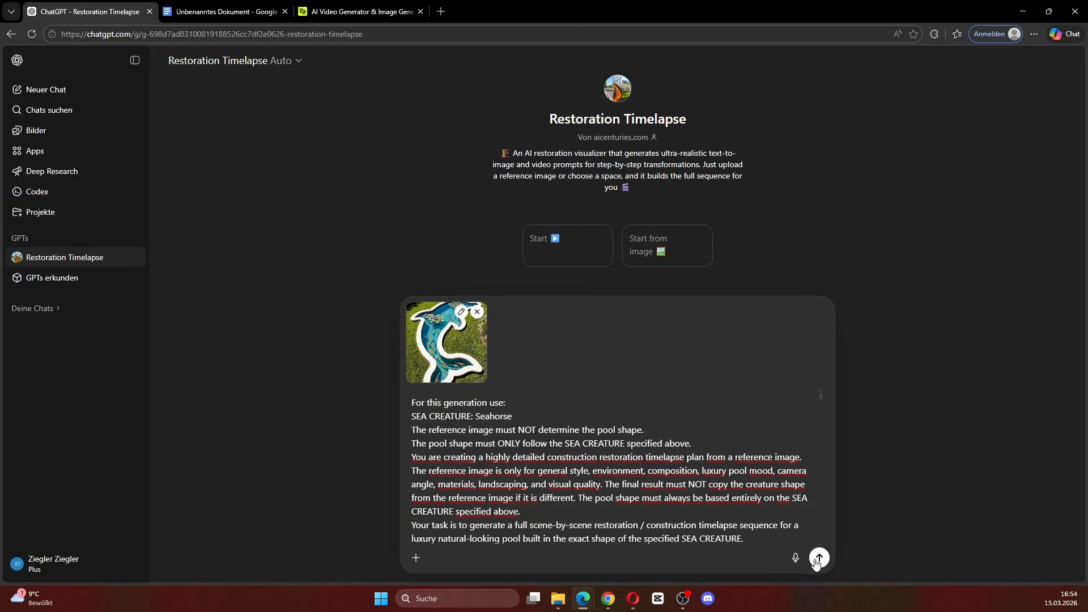
{"action": "key", "text": "Return"}
Examine the generated seahorse pool image prompts and video transition prompts, from the untouched lawn to the final pool
{"action": "scroll", "coordinate": [498, 312], "scroll_direction": "down", "scroll_amount": 10}
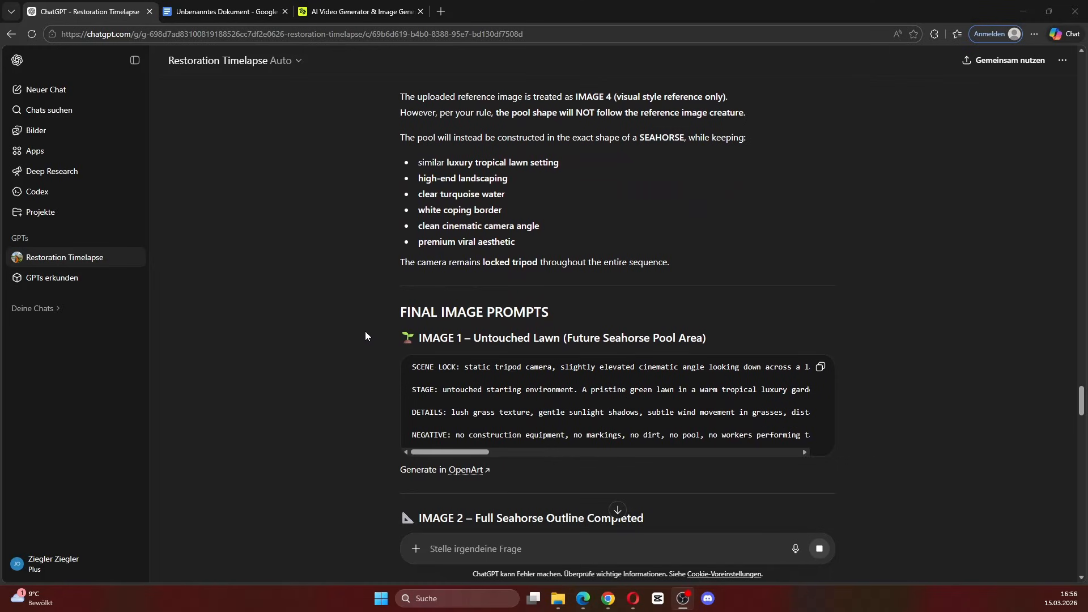
{"action": "left_click_drag", "start_coordinate": [365, 336], "coordinate": [747, 334]}
{"action": "scroll", "coordinate": [737, 334], "scroll_direction": "down", "scroll_amount": 3}
{"action": "left_click_drag", "start_coordinate": [386, 341], "coordinate": [733, 332]}
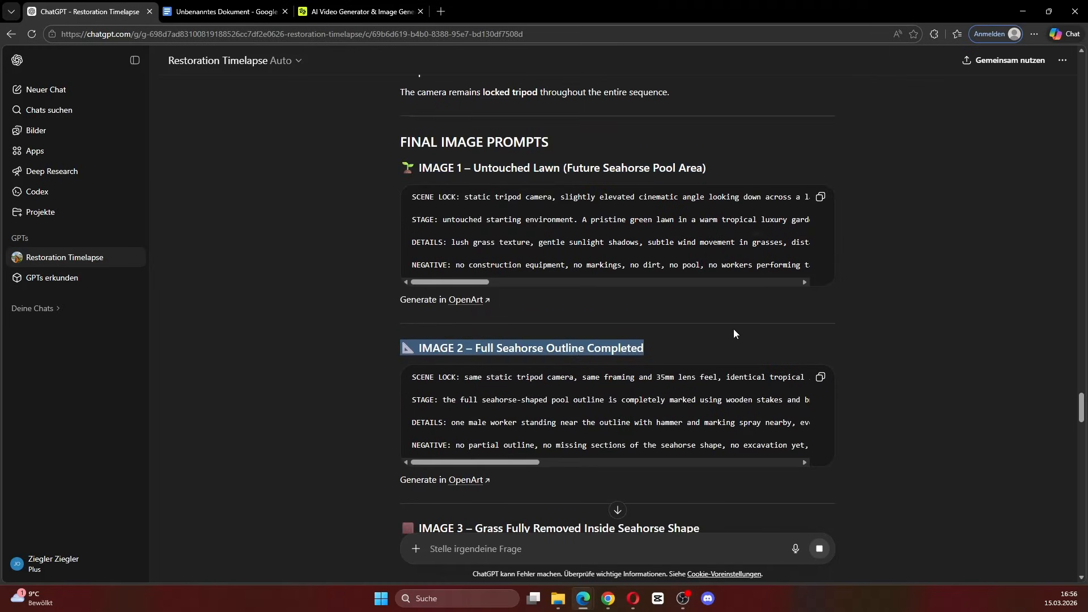
{"action": "scroll", "coordinate": [549, 330], "scroll_direction": "down", "scroll_amount": 13}
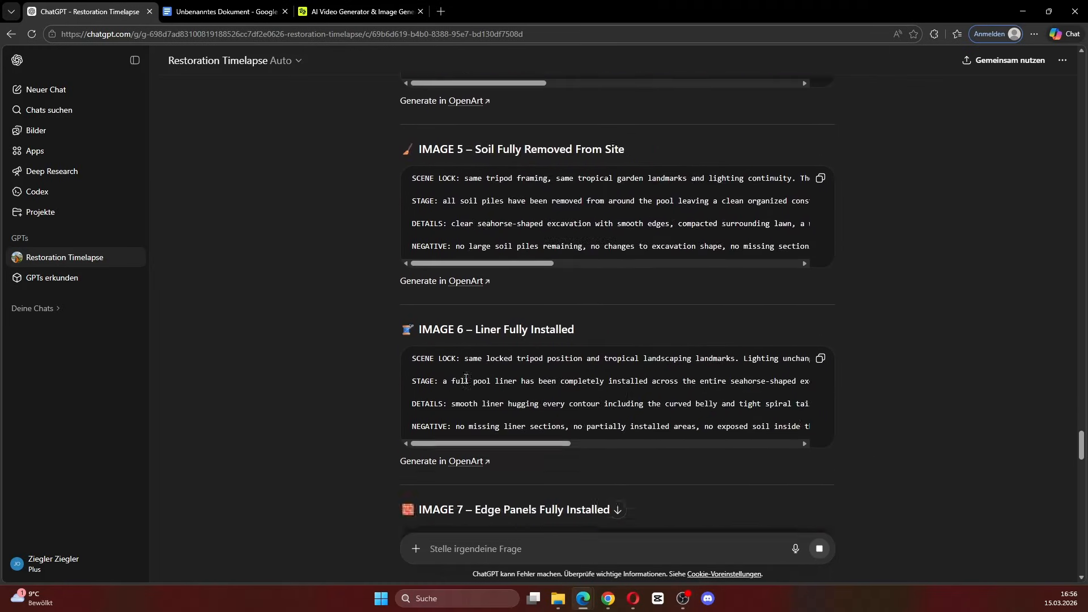
{"action": "scroll", "coordinate": [466, 378], "scroll_direction": "down", "scroll_amount": 17}
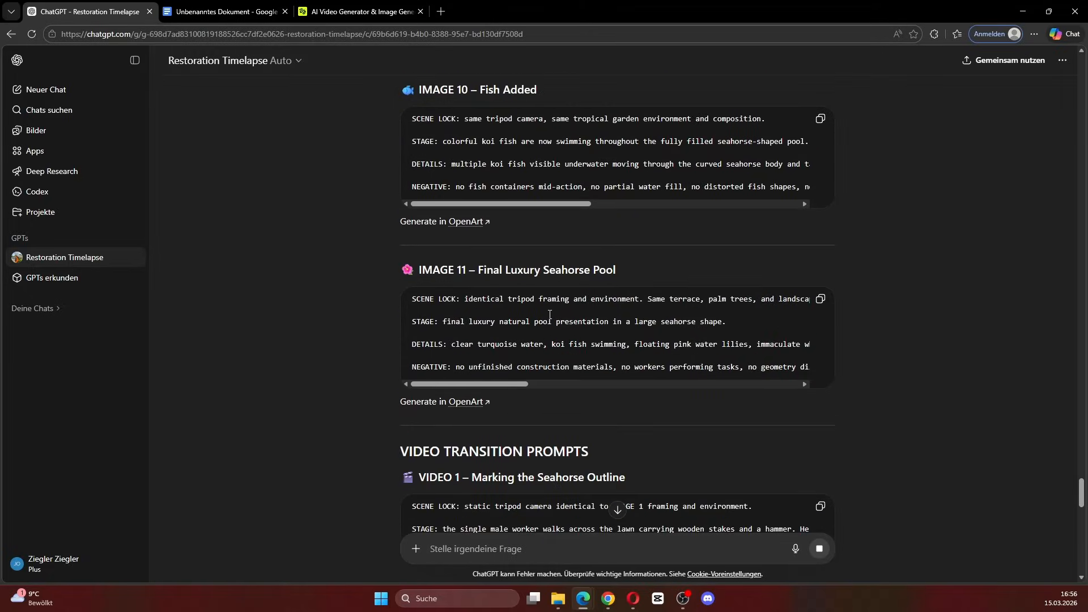
{"action": "left_click_drag", "start_coordinate": [392, 271], "coordinate": [635, 260]}
{"action": "scroll", "coordinate": [567, 272], "scroll_direction": "down", "scroll_amount": 3}
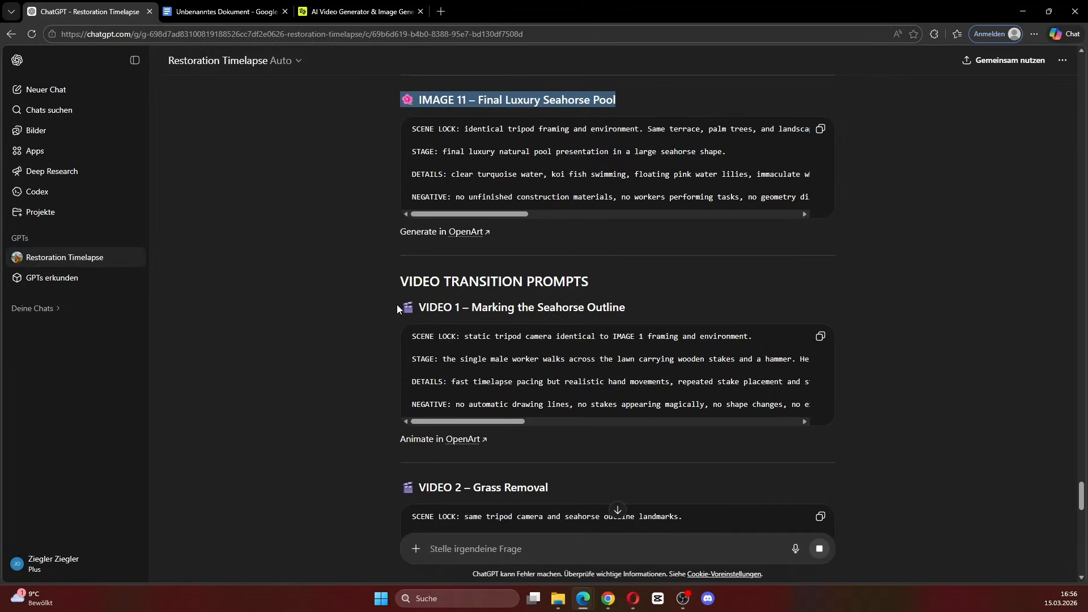
{"action": "left_click_drag", "start_coordinate": [398, 282], "coordinate": [589, 282]}
{"action": "scroll", "coordinate": [684, 362], "scroll_direction": "down", "scroll_amount": 6}
{"action": "scroll", "coordinate": [726, 353], "scroll_direction": "up", "scroll_amount": 18}
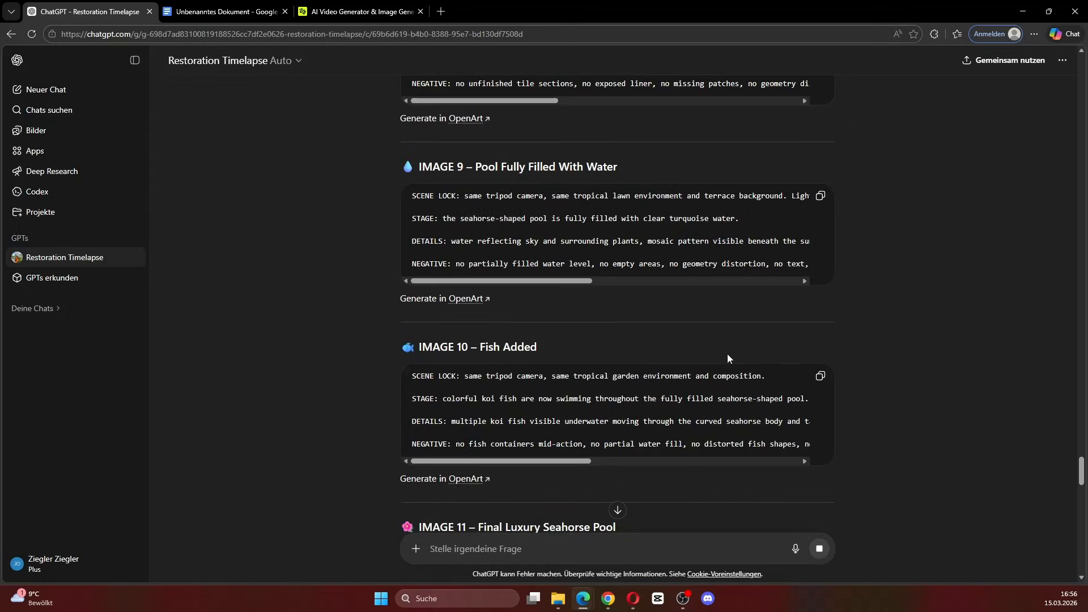
{"action": "scroll", "coordinate": [685, 383], "scroll_direction": "up", "scroll_amount": 17}
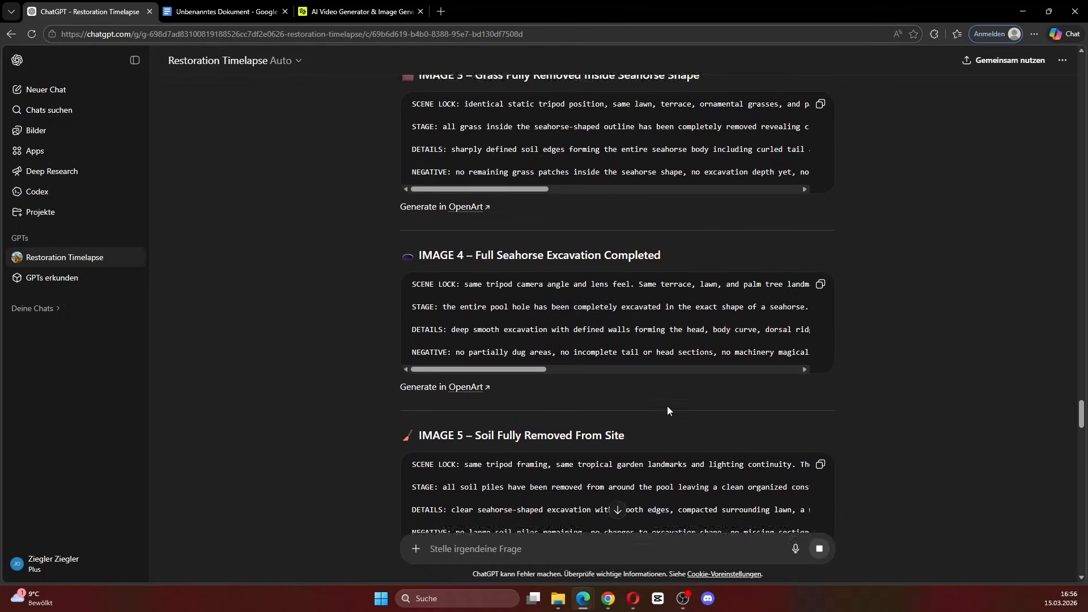
{"action": "scroll", "coordinate": [661, 418], "scroll_direction": "up", "scroll_amount": 4}
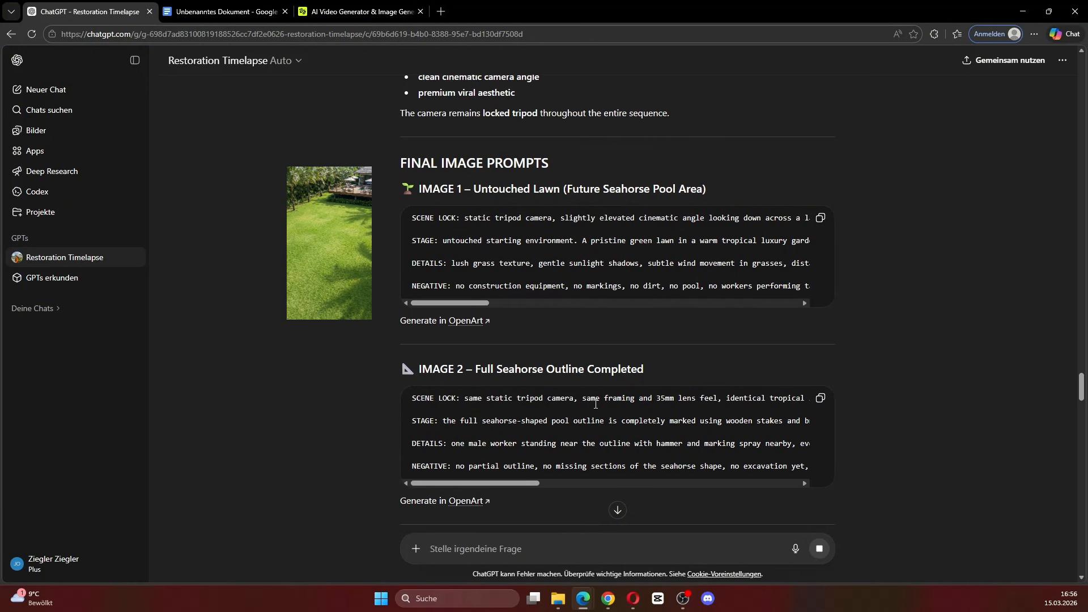
{"action": "scroll", "coordinate": [596, 403], "scroll_direction": "down", "scroll_amount": 20}
{"action": "left_click_drag", "start_coordinate": [386, 278], "coordinate": [677, 265]}
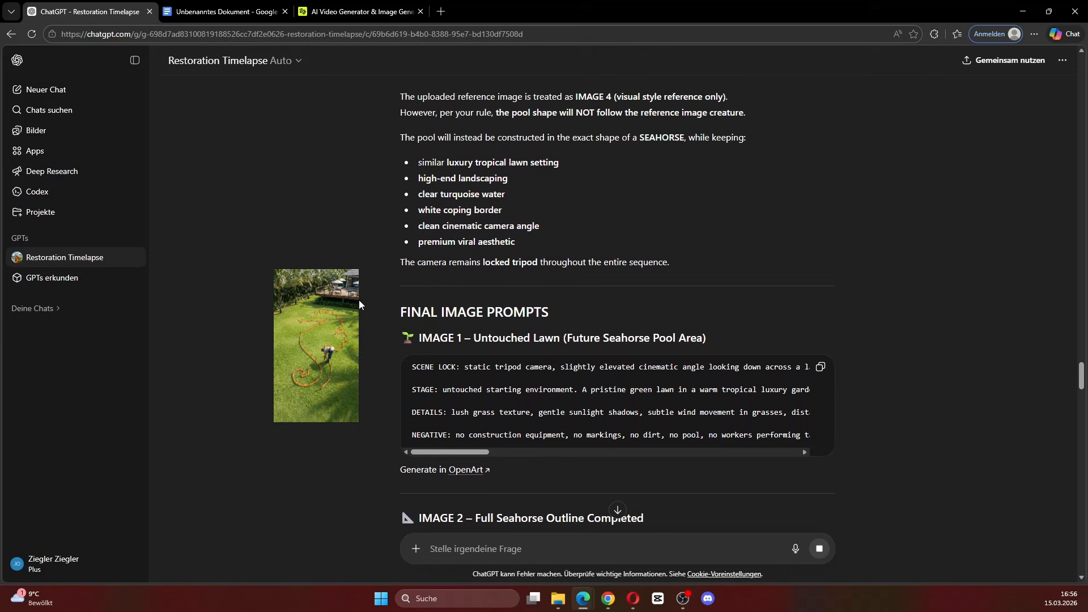
Switch to Higgsfield and open the Nano Banana Pro image model
{"action": "left_click", "coordinate": [360, 11]}
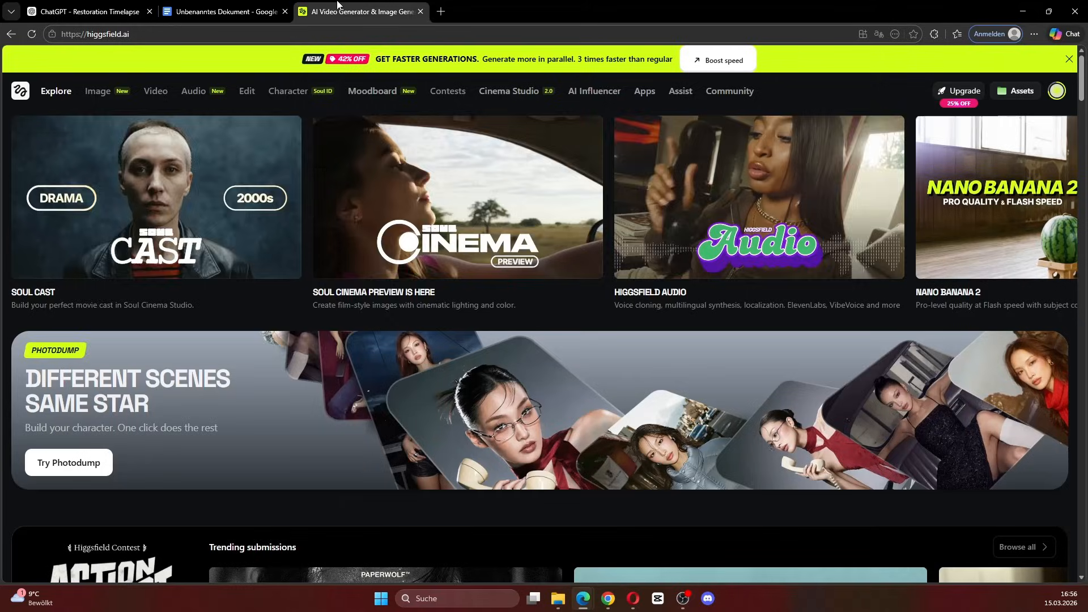
{"action": "left_click", "coordinate": [149, 32]}
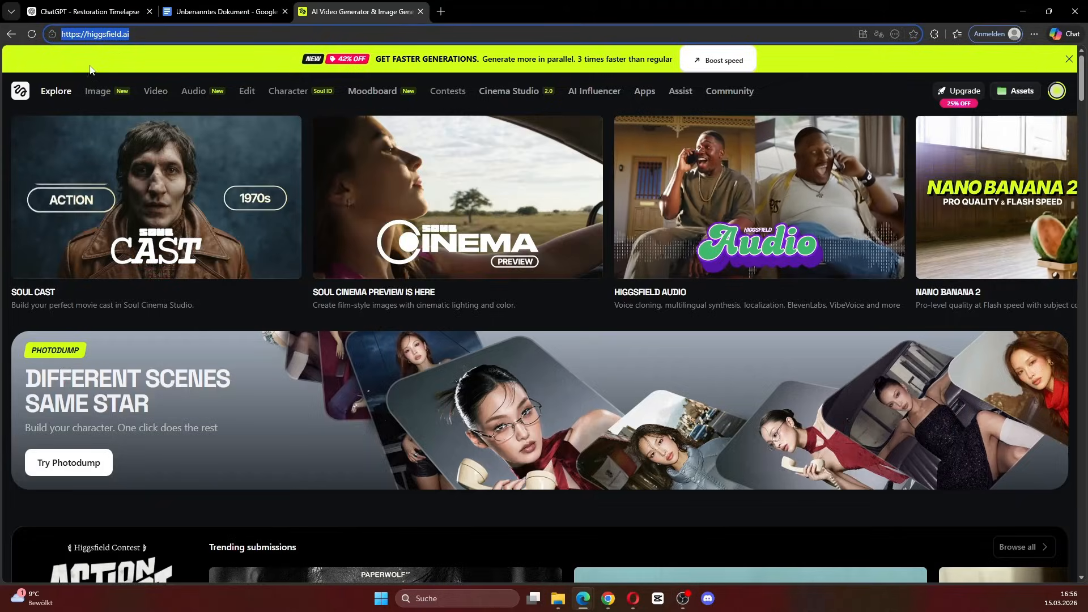
{"action": "mouse_move", "coordinate": [99, 92]}
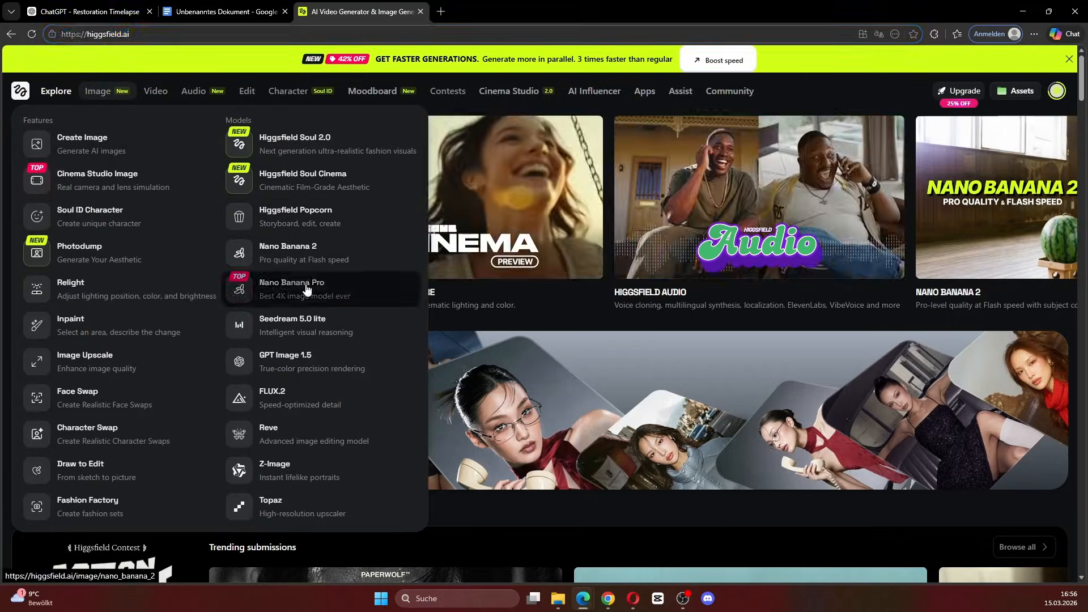
{"action": "left_click", "coordinate": [286, 295]}
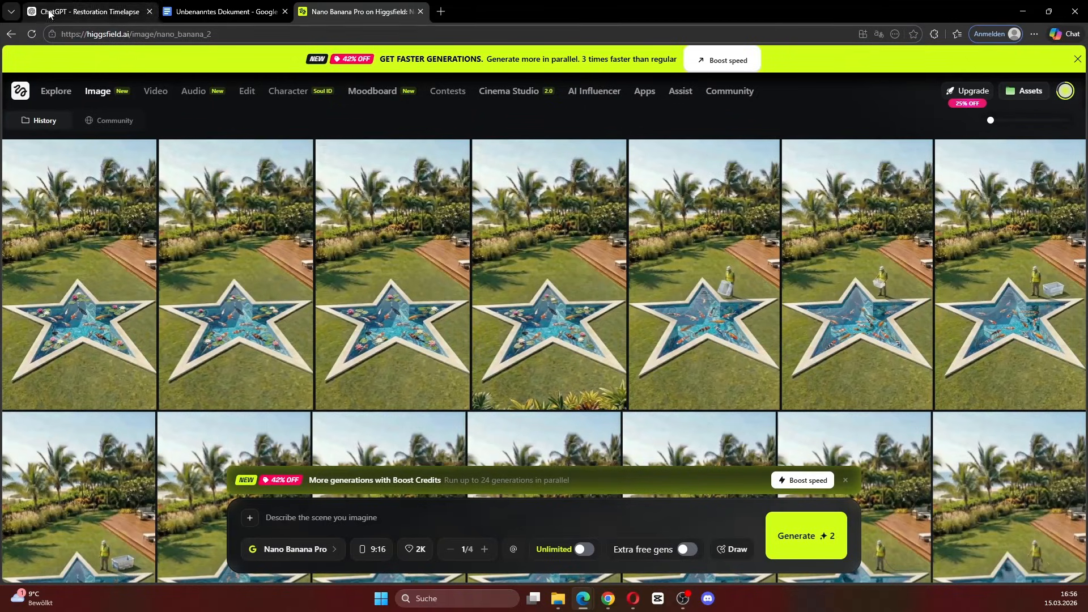
Place the ChatGPT tab beside the Higgsfield tab, copy the IMAGE 1 untouched lawn prompt and paste it as the Nano Banana Pro prompt
{"action": "left_click_drag", "start_coordinate": [85, 11], "coordinate": [221, 12]}
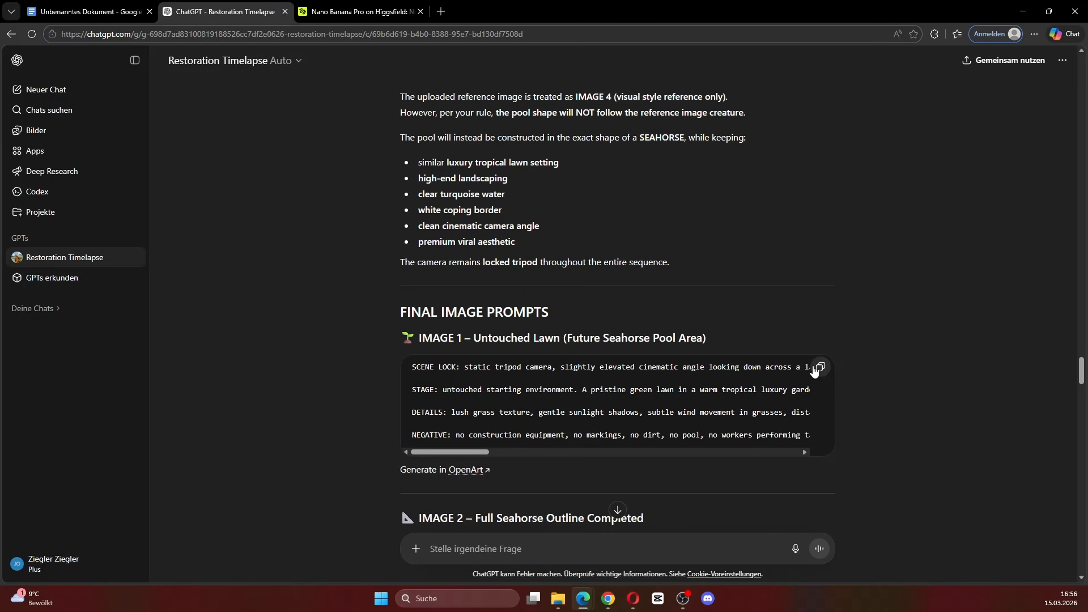
{"action": "left_click", "coordinate": [820, 367]}
{"action": "left_click", "coordinate": [360, 12]}
{"action": "left_click", "coordinate": [351, 509]}
{"action": "key", "text": "ctrl+v"}
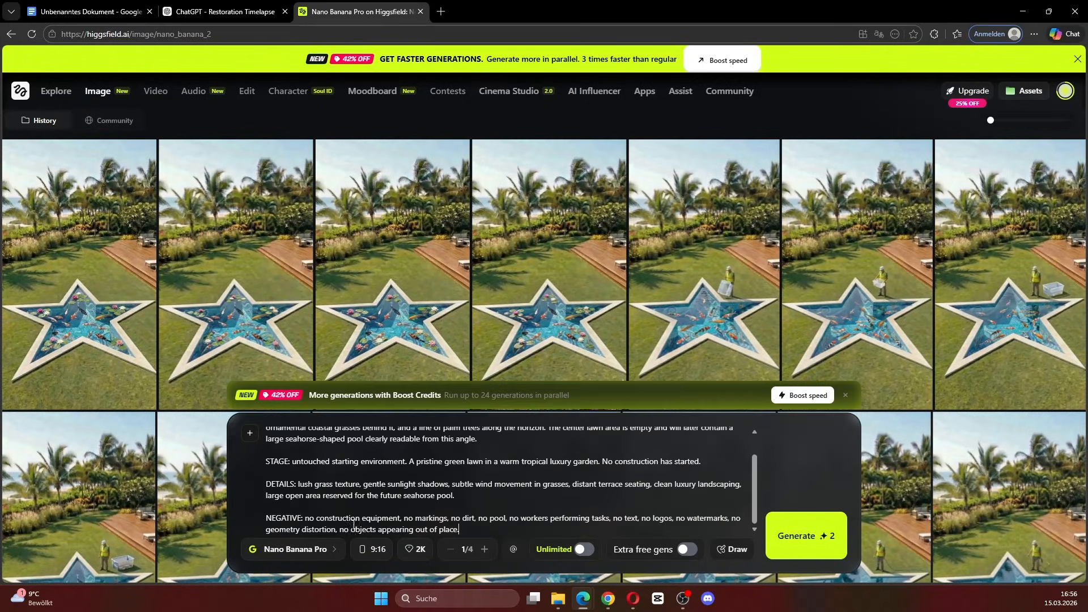
Set the aspect ratio to 9:16 and the batch size to 4, and generate the lawn images
{"action": "left_click", "coordinate": [376, 550]}
{"action": "left_click", "coordinate": [387, 407]}
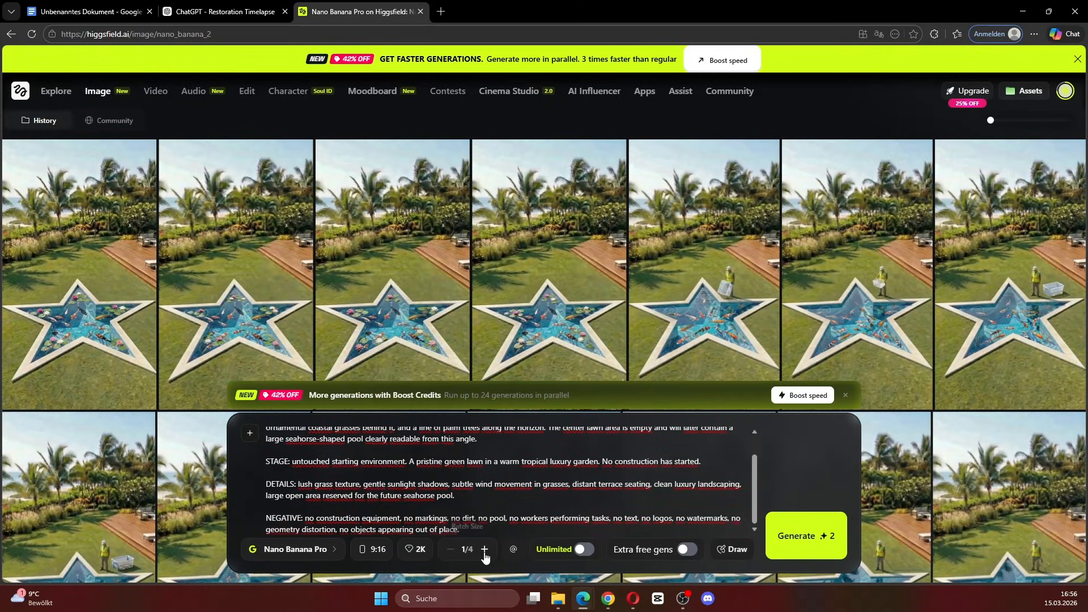
{"action": "left_click", "coordinate": [484, 549]}
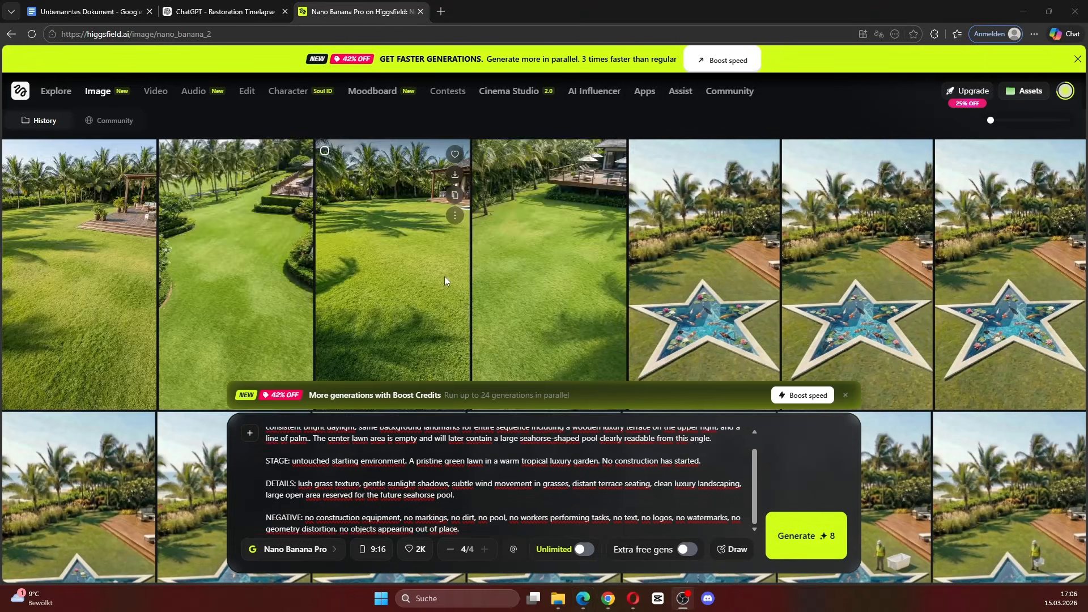
Download the fourth lawn image, with the raised wooden terrace and sun loungers, and add it as the generation reference
{"action": "scroll", "coordinate": [510, 295], "scroll_direction": "down", "scroll_amount": 1}
{"action": "scroll", "coordinate": [560, 312], "scroll_direction": "up", "scroll_amount": 1}
{"action": "left_click", "coordinate": [543, 310]}
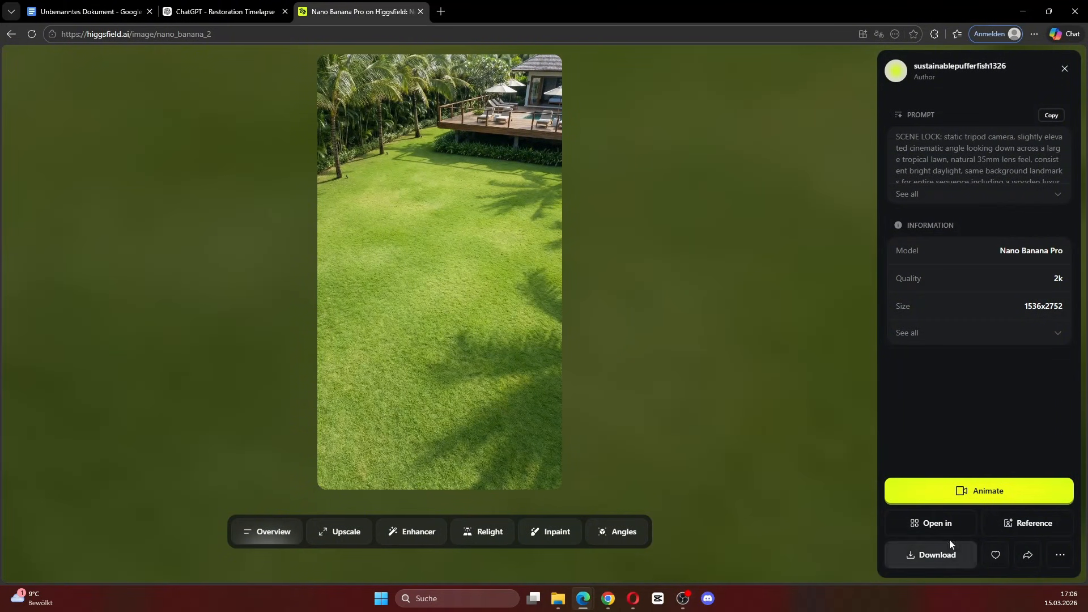
{"action": "left_click", "coordinate": [616, 412]}
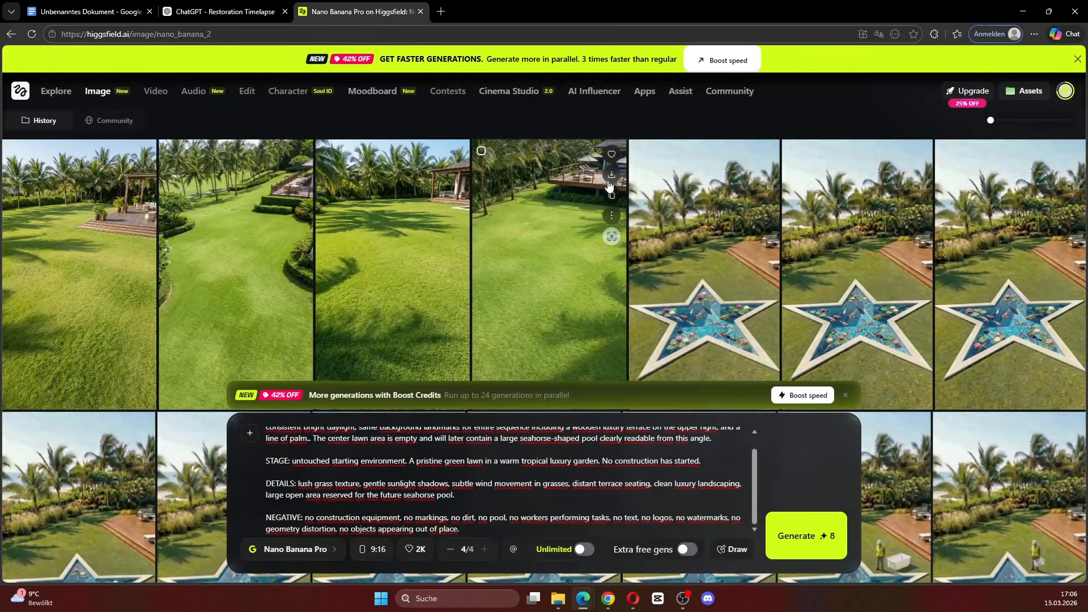
{"action": "scroll", "coordinate": [564, 215], "scroll_direction": "down", "scroll_amount": 1}
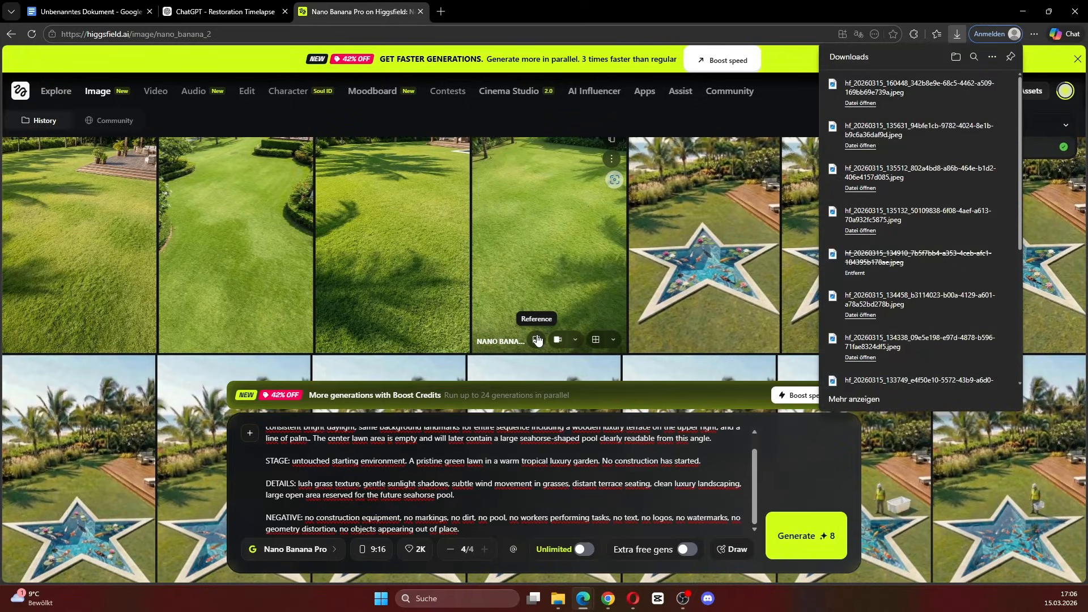
{"action": "left_click", "coordinate": [536, 341]}
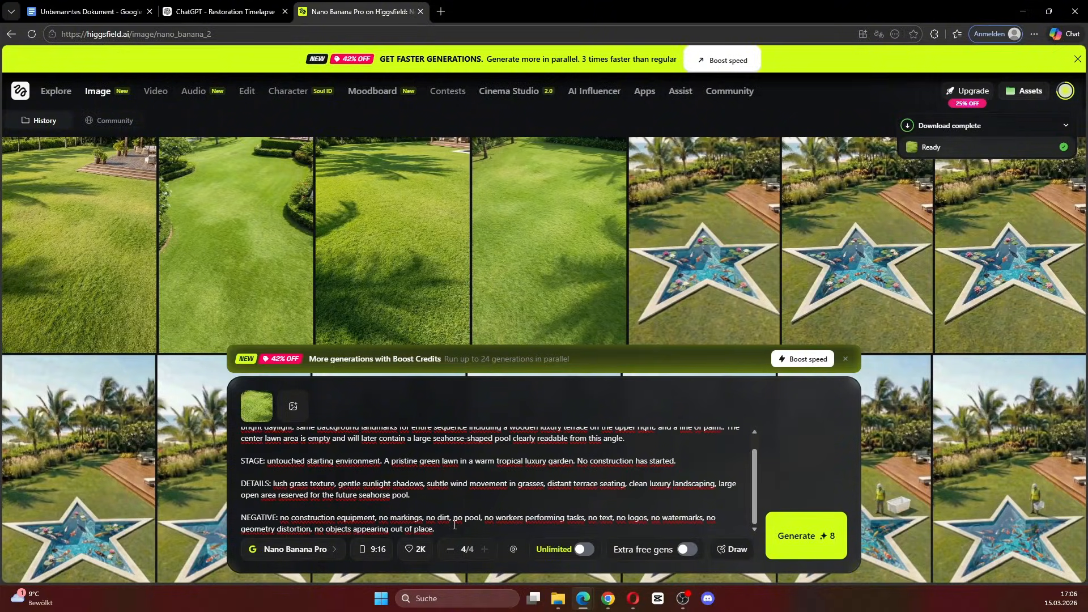
Replace the prompt with ChatGPT's IMAGE 2 full seahorse outline prompt and generate the outline images
{"action": "left_click_drag", "start_coordinate": [454, 524], "coordinate": [201, 371]}
{"action": "key", "text": "BackSpace"}
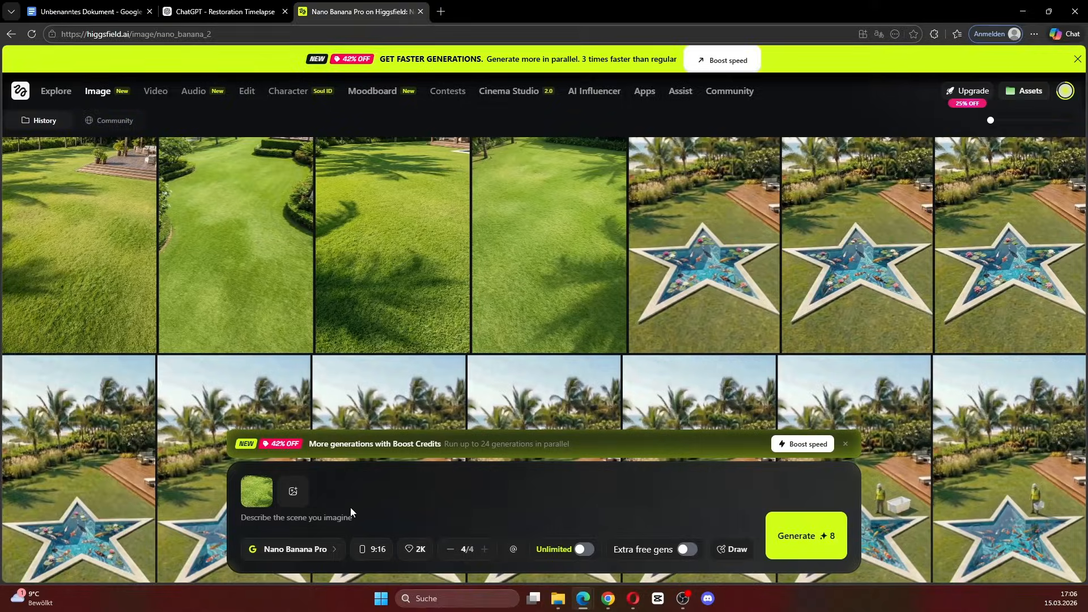
{"action": "left_click", "coordinate": [232, 11]}
{"action": "scroll", "coordinate": [538, 319], "scroll_direction": "down", "scroll_amount": 3}
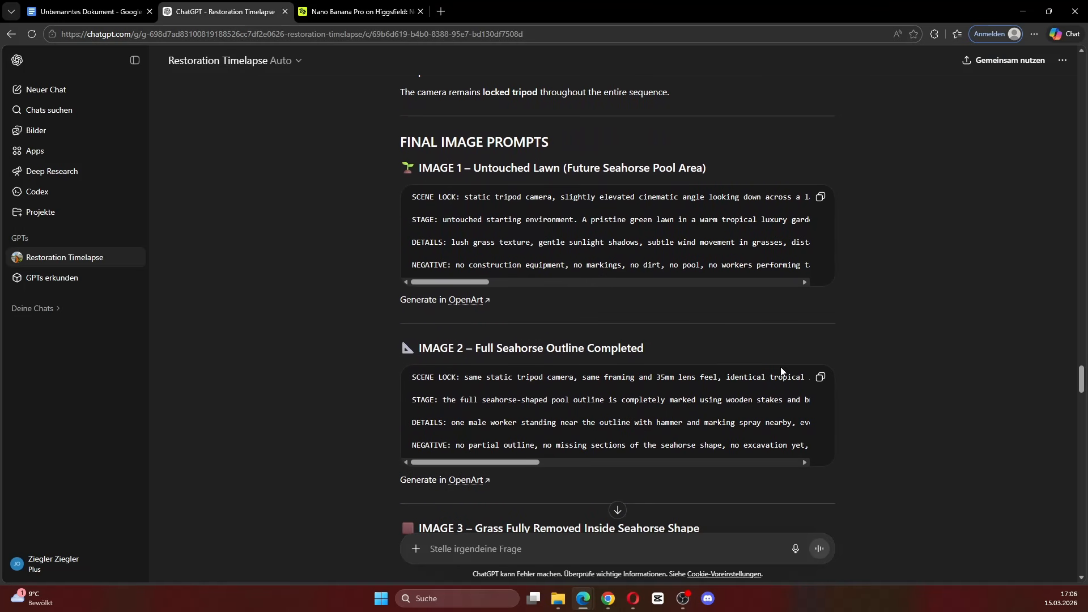
{"action": "left_click", "coordinate": [820, 377]}
{"action": "left_click", "coordinate": [357, 11]}
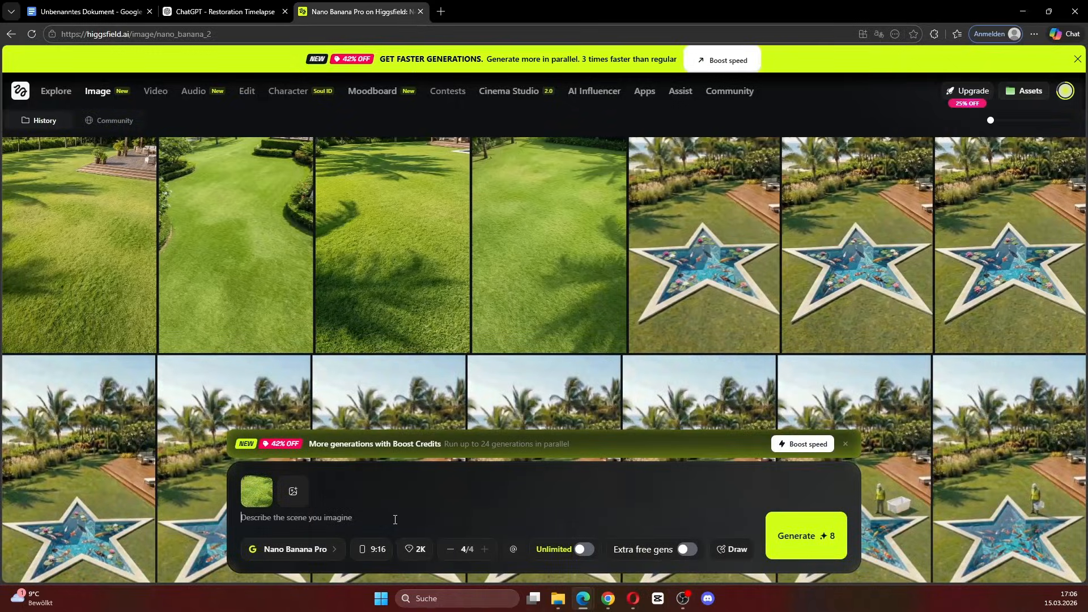
{"action": "key", "text": "ctrl+v"}
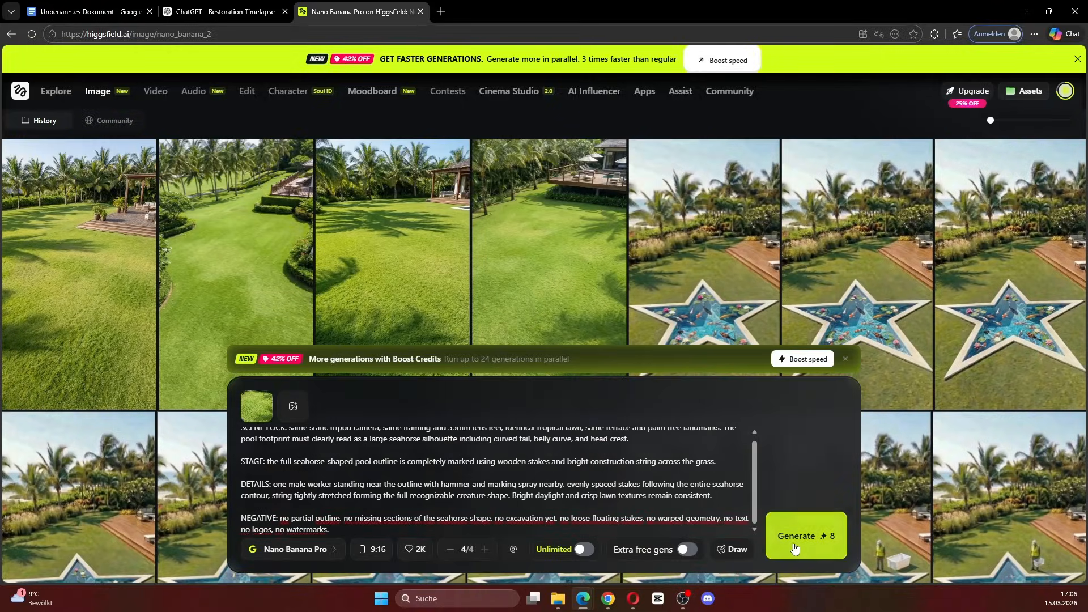
{"action": "left_click", "coordinate": [794, 547]}
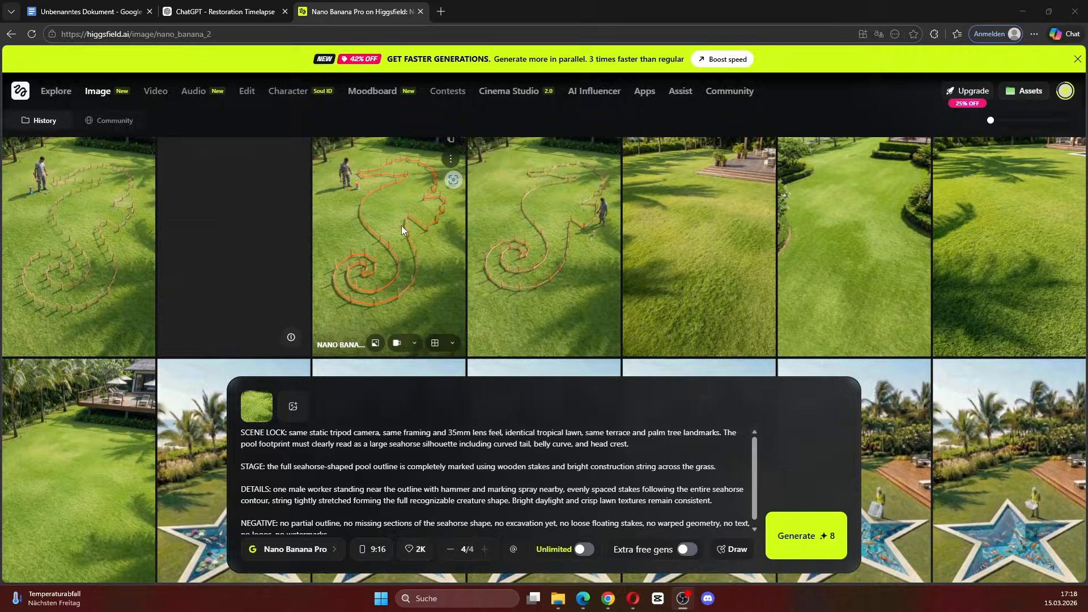
Download the image with the bright orange seahorse outline and use it as the reference in place of the lawn image
{"action": "left_click", "coordinate": [401, 226]}
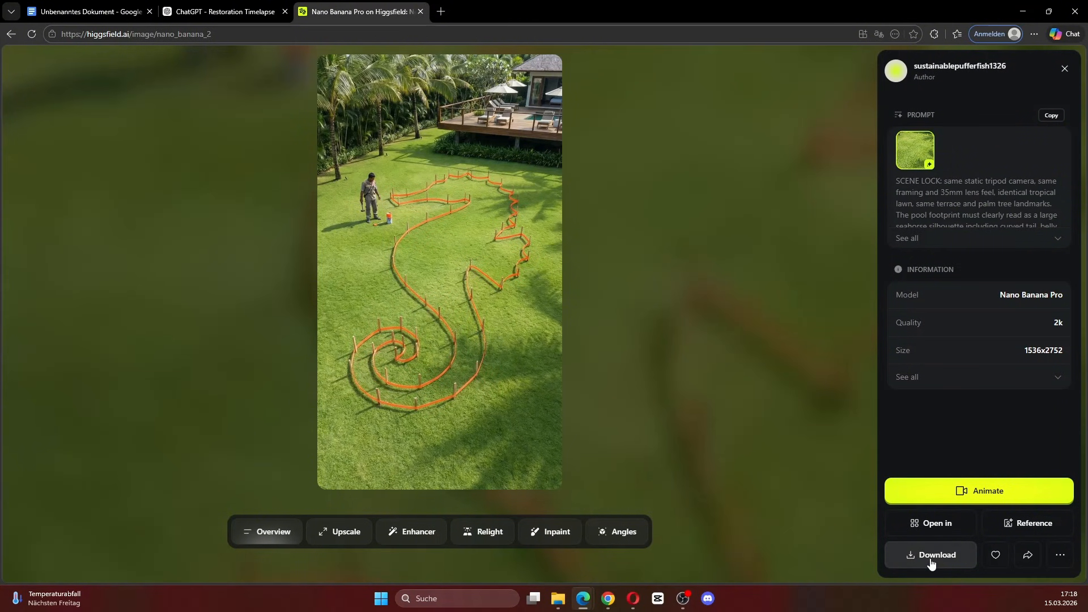
{"action": "left_click", "coordinate": [930, 560]}
{"action": "left_click", "coordinate": [799, 486]}
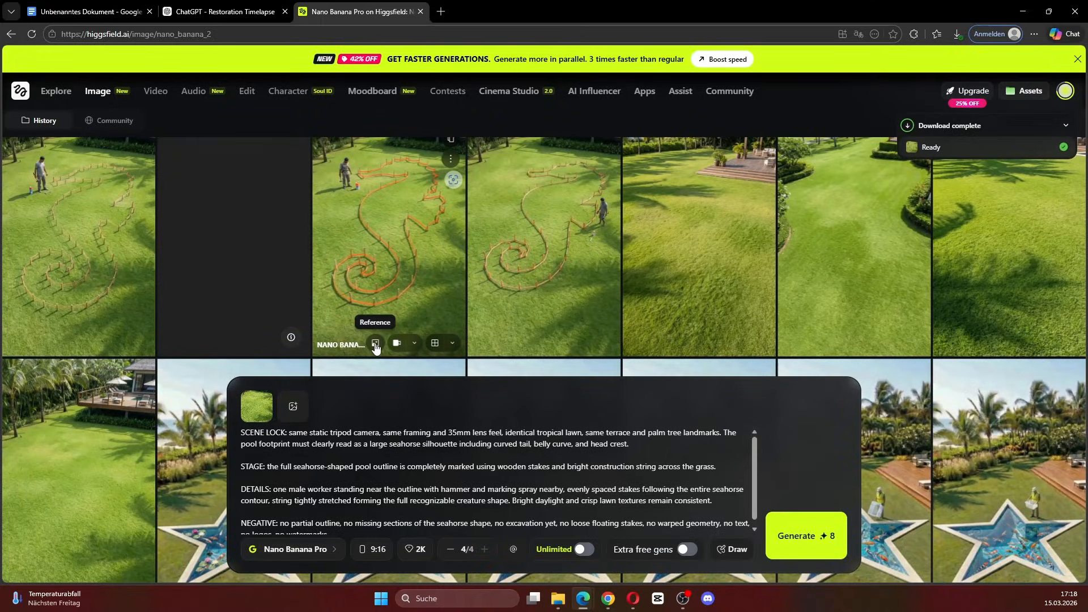
{"action": "left_click", "coordinate": [375, 344]}
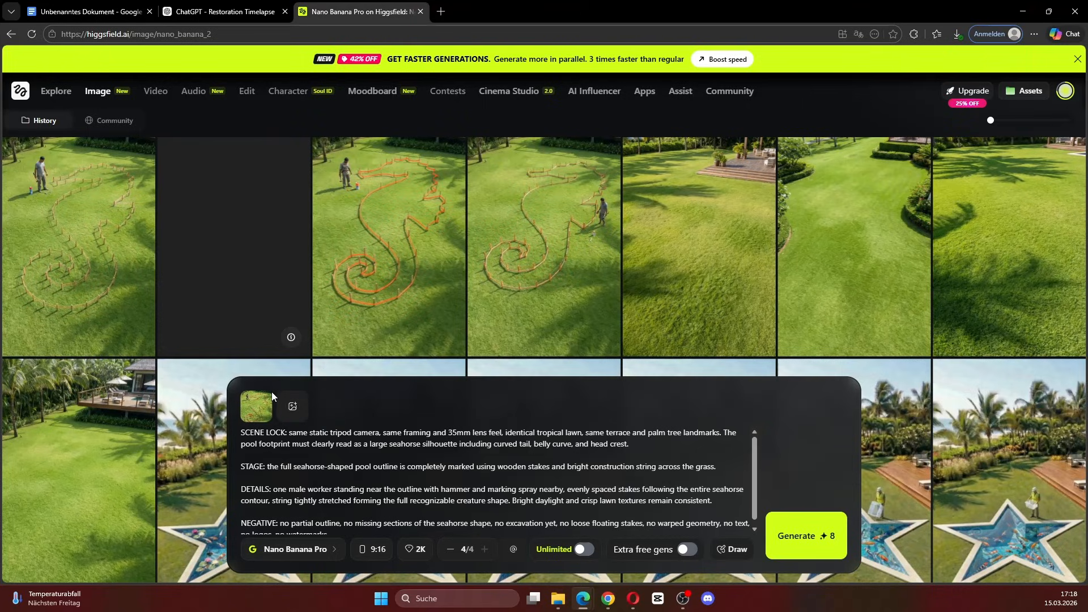
Compare the untouched lawn image with the orange seahorse outline image at full size for matching framing and background
{"action": "scroll", "coordinate": [91, 335], "scroll_direction": "down", "scroll_amount": 2}
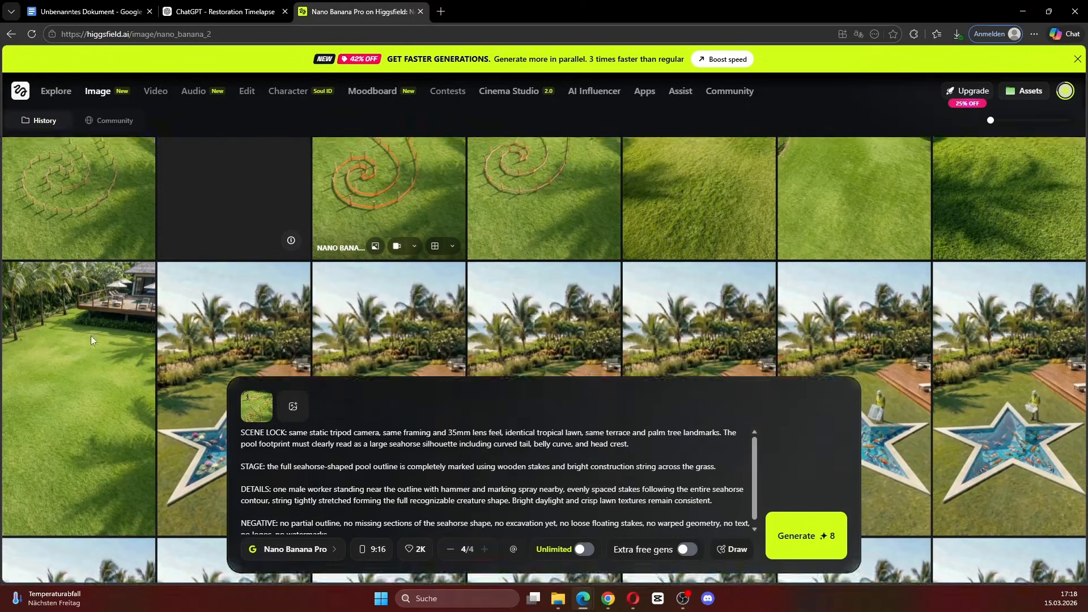
{"action": "left_click", "coordinate": [81, 365]}
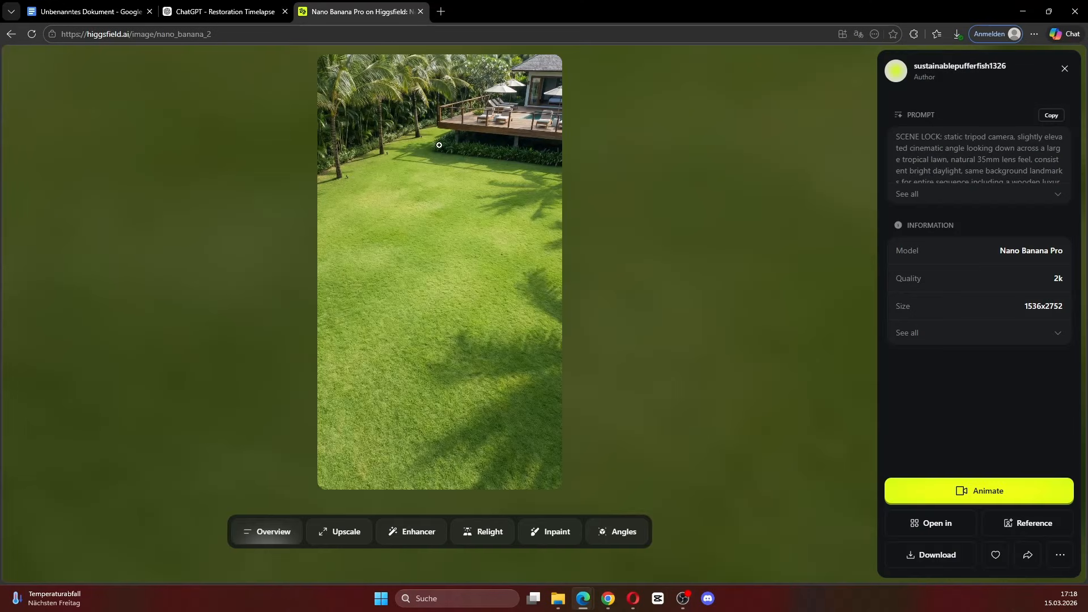
{"action": "left_click", "coordinate": [704, 168]}
{"action": "left_click", "coordinate": [430, 246]}
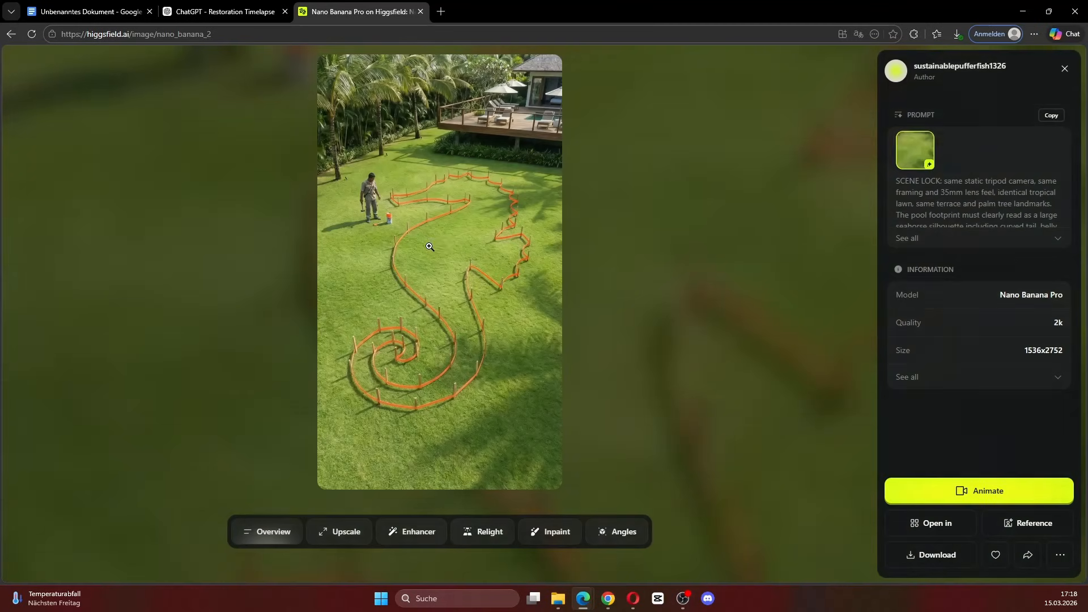
{"action": "left_click", "coordinate": [660, 291]}
Replace the prompt with ChatGPT's IMAGE 3 grass removal prompt and generate the exposed soil images
{"action": "key", "text": "ctrl+a"}
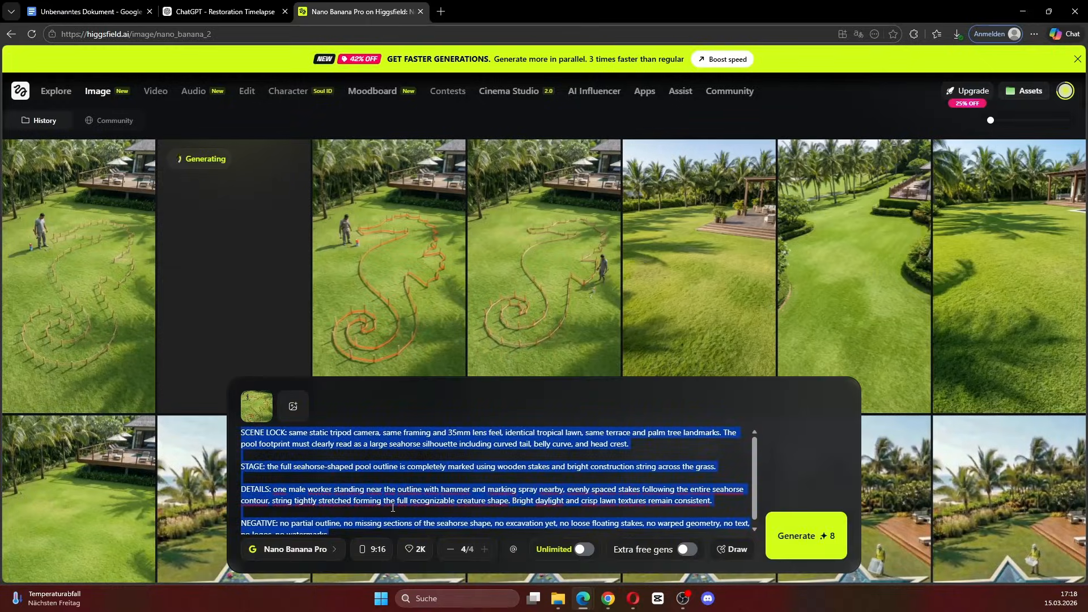
{"action": "key", "text": "BackSpace"}
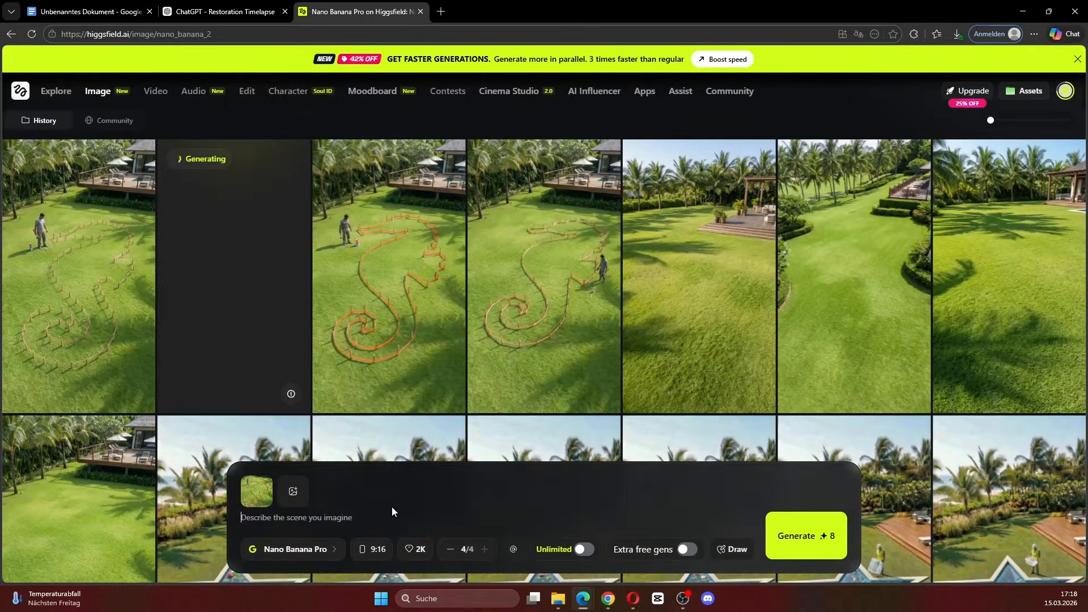
{"action": "left_click", "coordinate": [227, 11]}
{"action": "scroll", "coordinate": [483, 256], "scroll_direction": "down", "scroll_amount": 3}
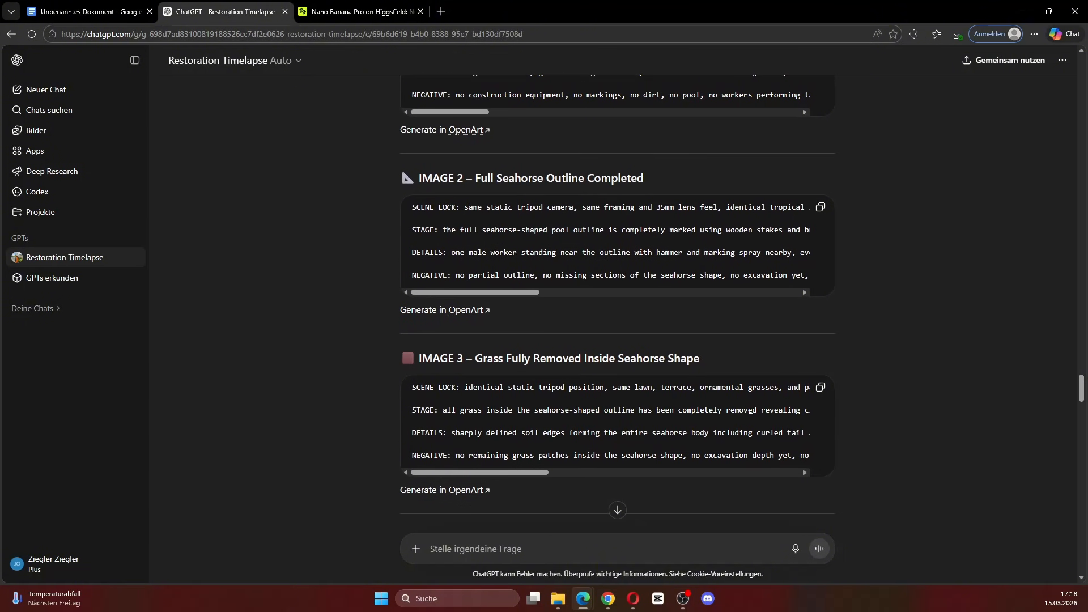
{"action": "left_click", "coordinate": [819, 389]}
{"action": "left_click", "coordinate": [360, 12]}
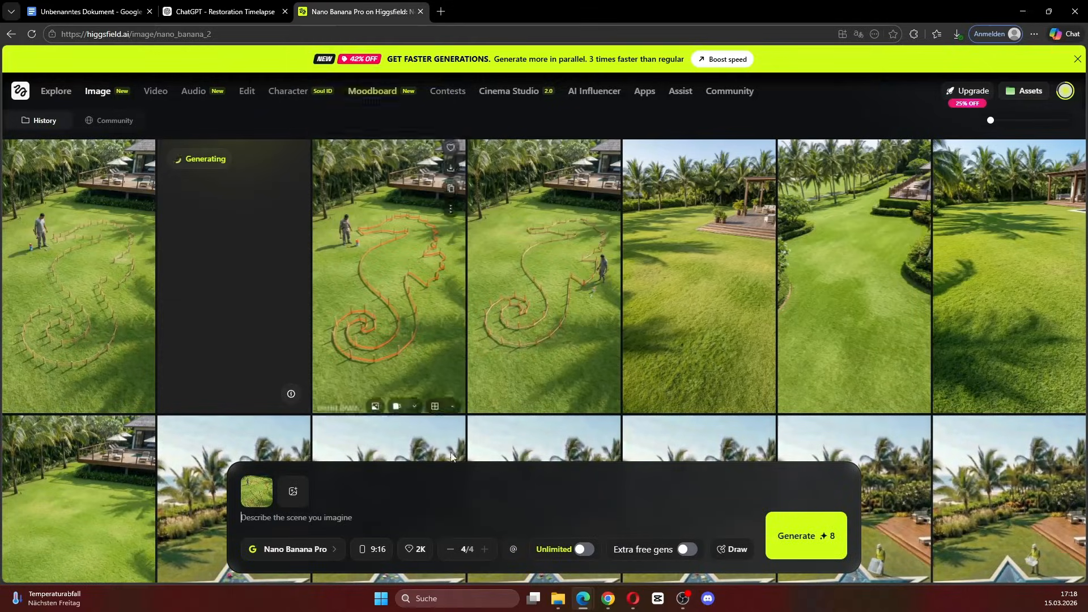
{"action": "key", "text": "ctrl+v"}
{"action": "left_click", "coordinate": [815, 541]}
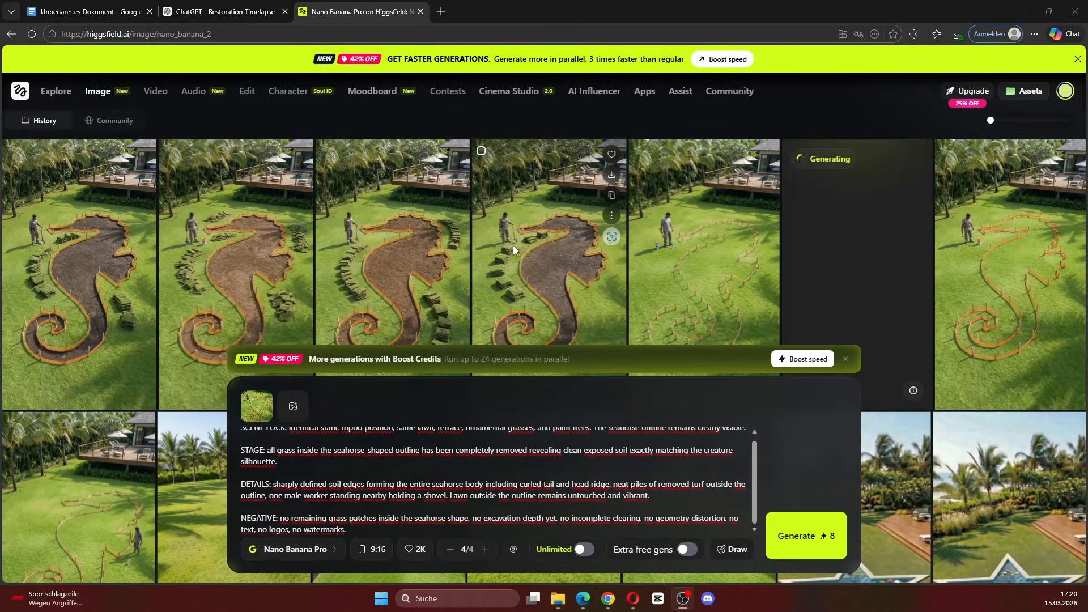
Download the fourth exposed soil image, with turf piles only on the worker's side, and make it the new reference
{"action": "scroll", "coordinate": [283, 272], "scroll_direction": "down", "scroll_amount": 1}
{"action": "left_click", "coordinate": [294, 276]}
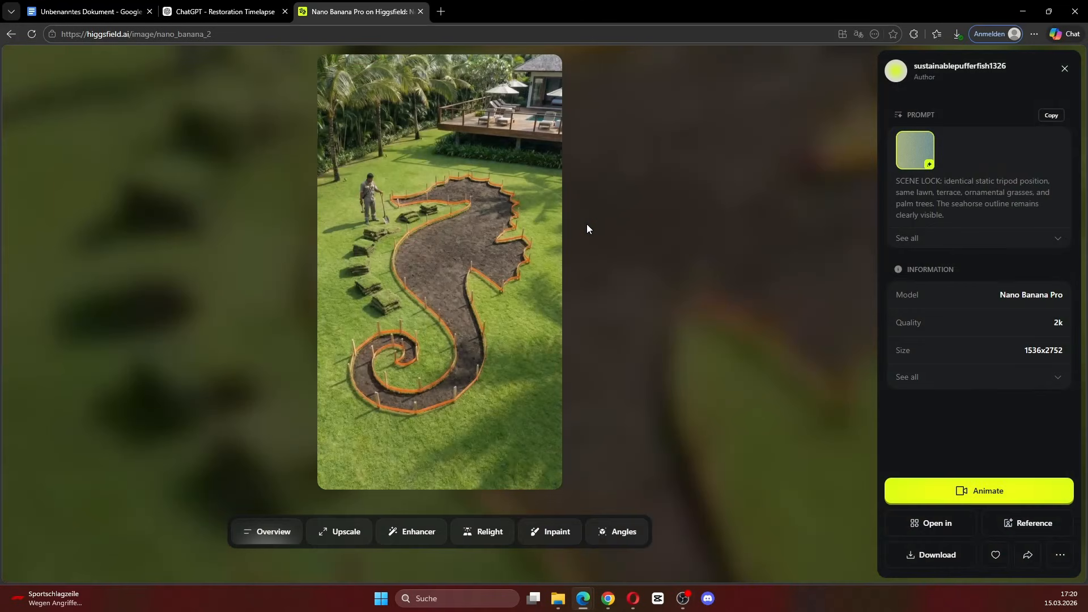
{"action": "left_click", "coordinate": [931, 556]}
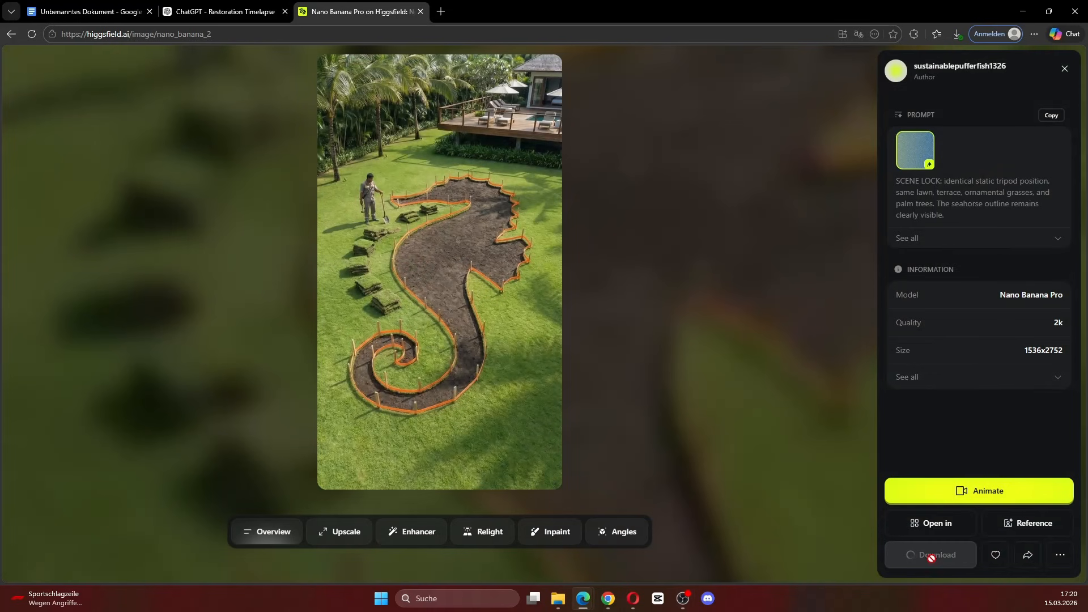
{"action": "left_click", "coordinate": [738, 483]}
{"action": "left_click", "coordinate": [536, 342]}
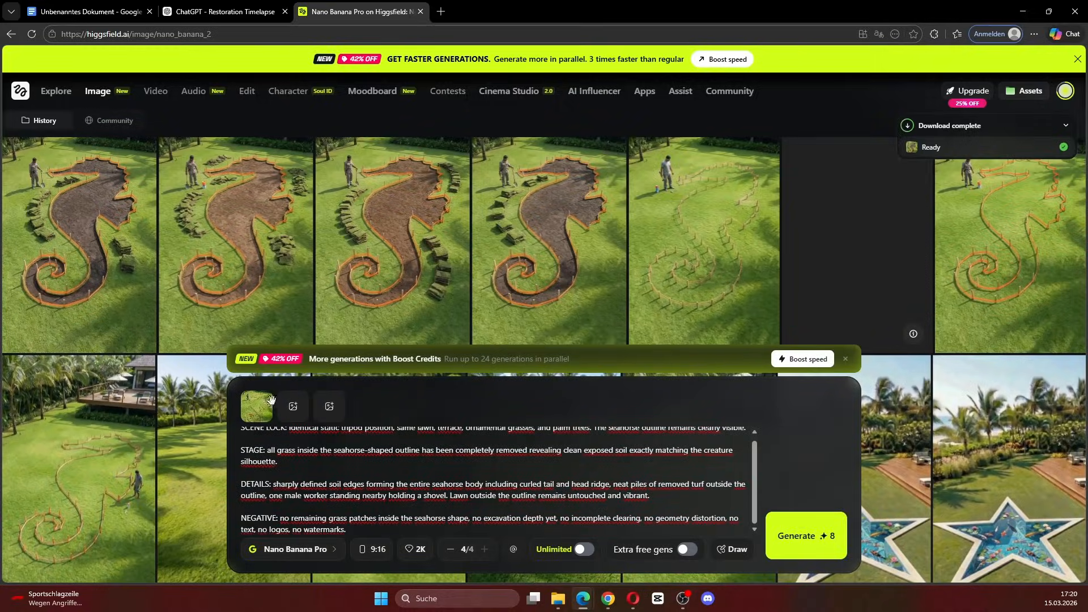
Replace the prompt with ChatGPT's IMAGE 4 full seahorse excavation prompt and generate the excavation images
{"action": "key", "text": "ctrl+a"}
{"action": "key", "text": "BackSpace"}
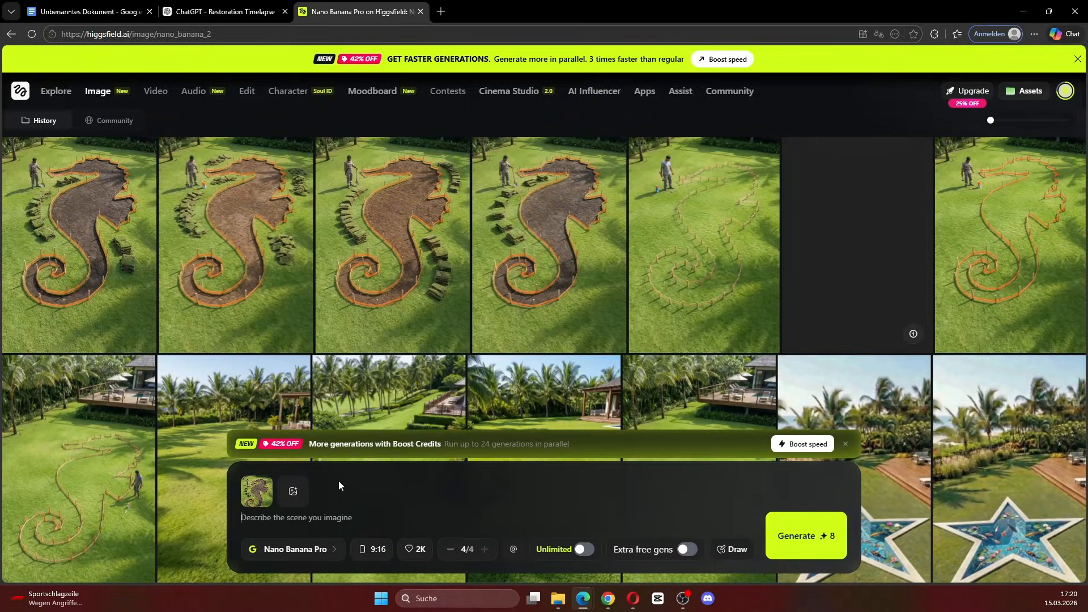
{"action": "left_click", "coordinate": [194, 8]}
{"action": "scroll", "coordinate": [823, 363], "scroll_direction": "down", "scroll_amount": 4}
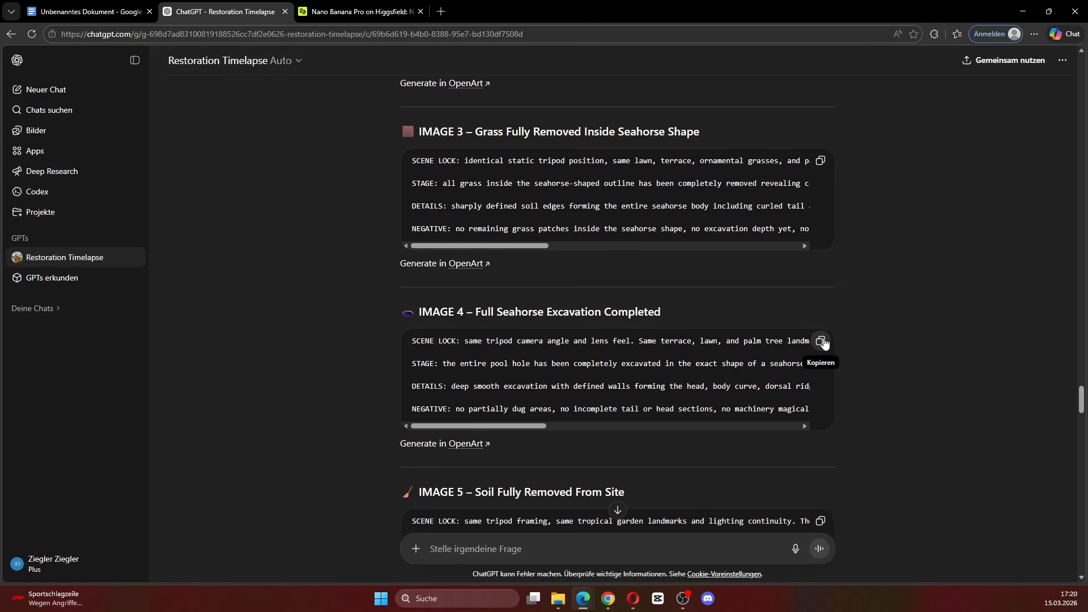
{"action": "left_click", "coordinate": [823, 342]}
{"action": "left_click", "coordinate": [363, 12]}
{"action": "key", "text": "ctrl+v"}
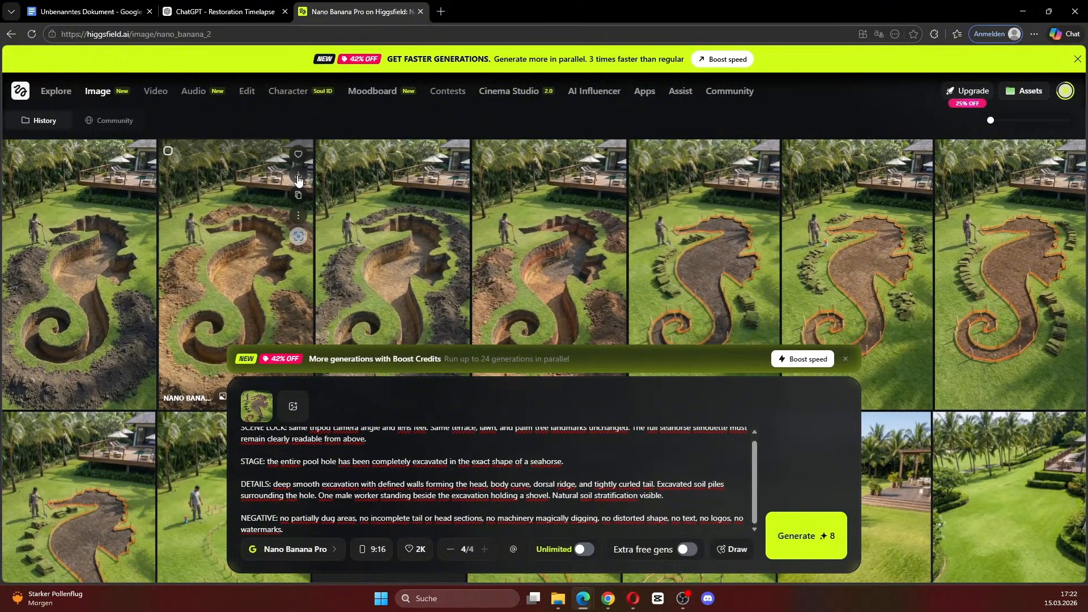
Download the second excavation image, with brown soil piles around the hole, and make it the new reference
{"action": "left_click", "coordinate": [298, 180]}
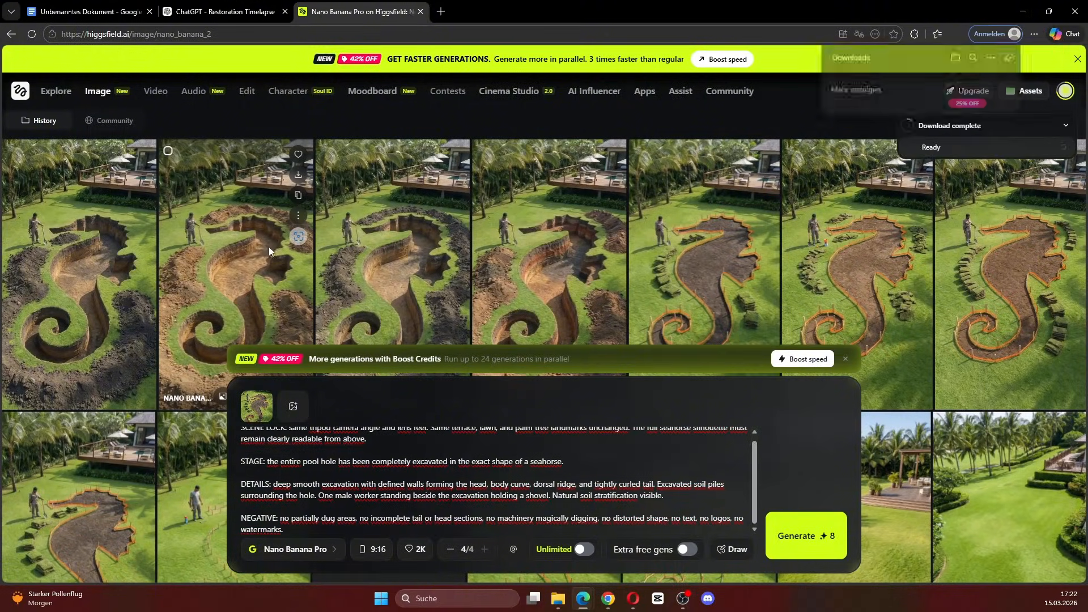
{"action": "scroll", "coordinate": [258, 274], "scroll_direction": "down", "scroll_amount": 1}
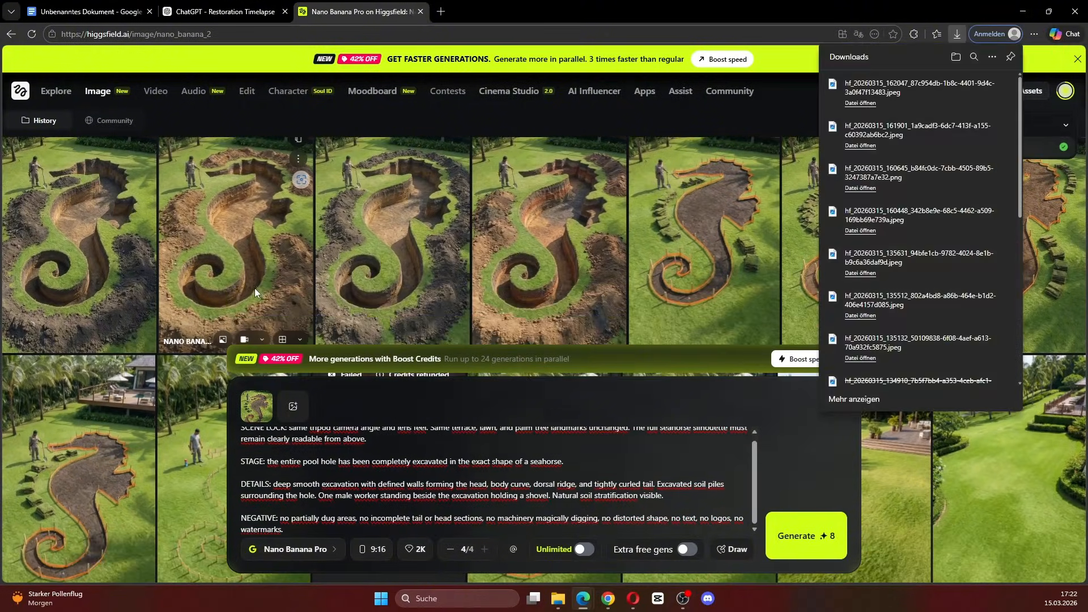
{"action": "left_click", "coordinate": [222, 340]}
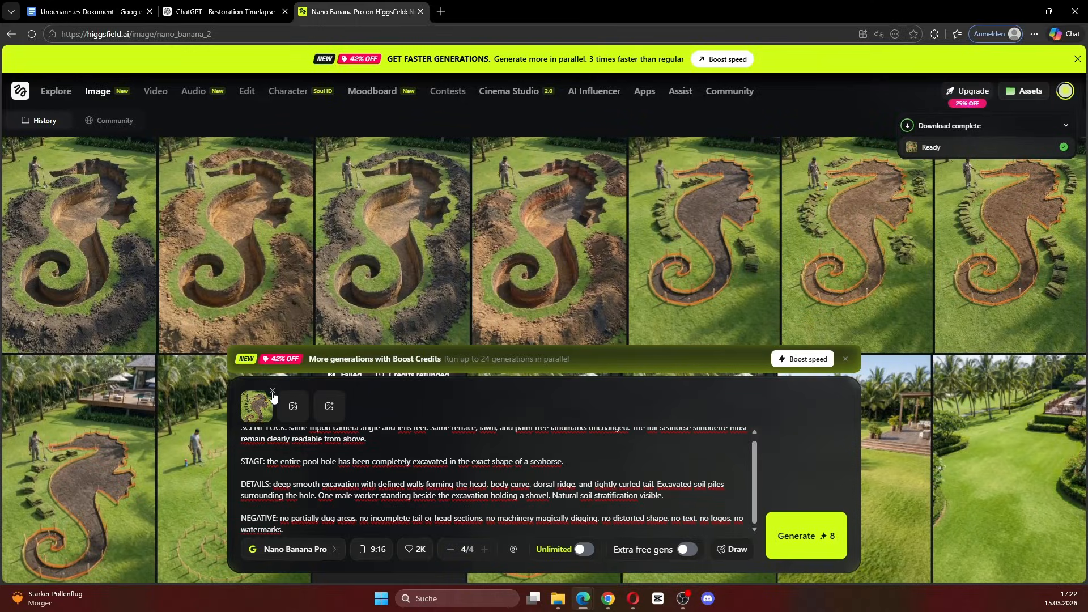
Replace the prompt with ChatGPT's IMAGE 5 soil removal prompt and generate the cleared site images
{"action": "key", "text": "ctrl+a"}
{"action": "key", "text": "BackSpace"}
{"action": "key", "text": "ctrl+shift+Tab"}
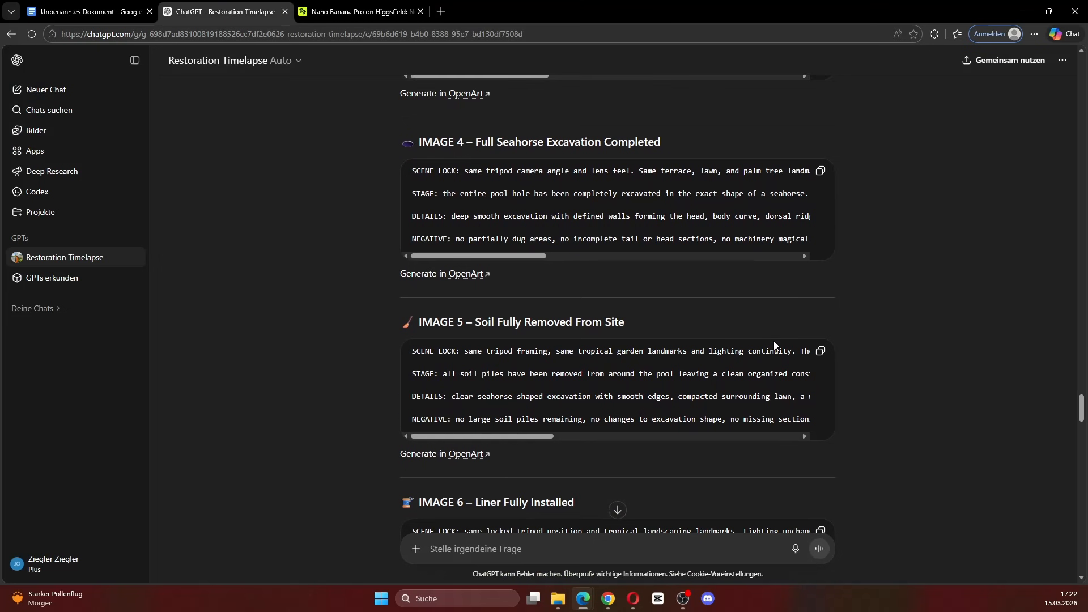
{"action": "scroll", "coordinate": [793, 335], "scroll_direction": "down", "scroll_amount": 1}
{"action": "left_click", "coordinate": [820, 296]}
{"action": "key", "text": "ctrl+Tab"}
{"action": "key", "text": "ctrl+v"}
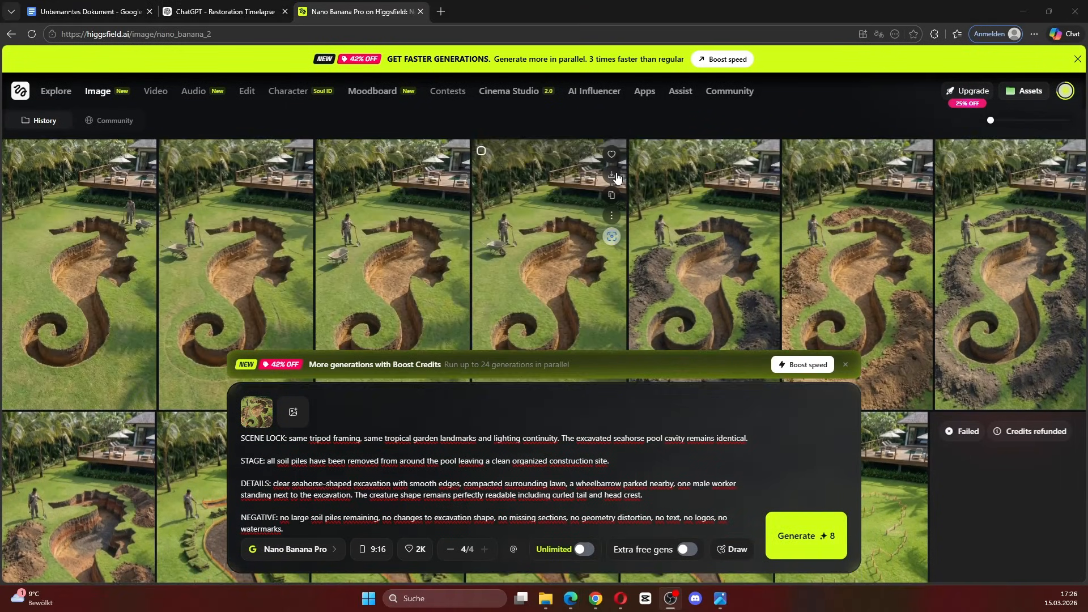
Download the fourth cleared site image, with the wheelbarrow beside the worker, and make it the new reference
{"action": "left_click", "coordinate": [617, 177]}
{"action": "scroll", "coordinate": [538, 271], "scroll_direction": "down", "scroll_amount": 1}
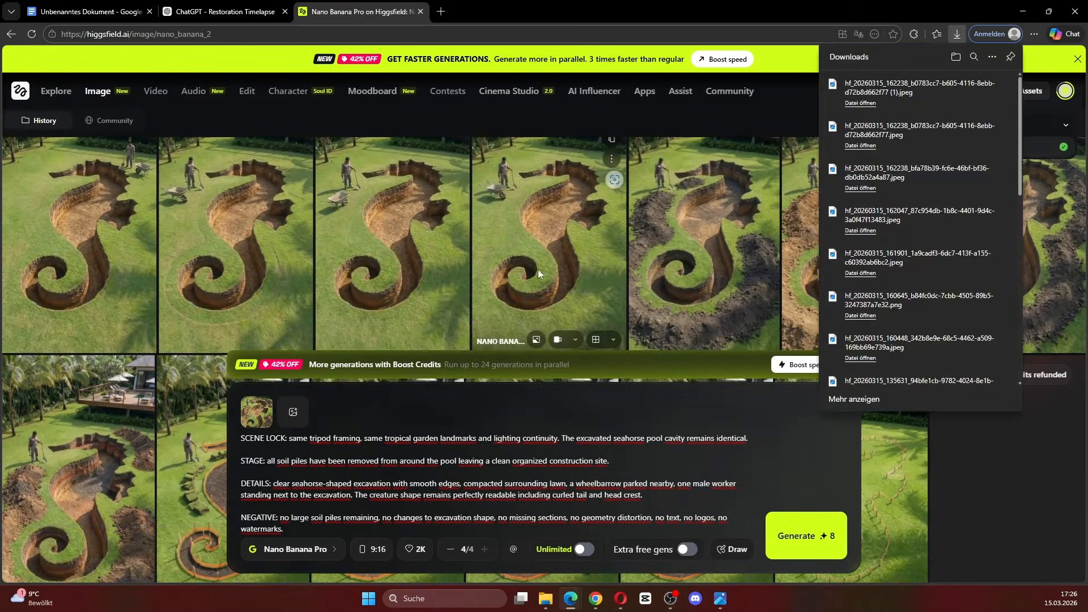
{"action": "left_click", "coordinate": [540, 343]}
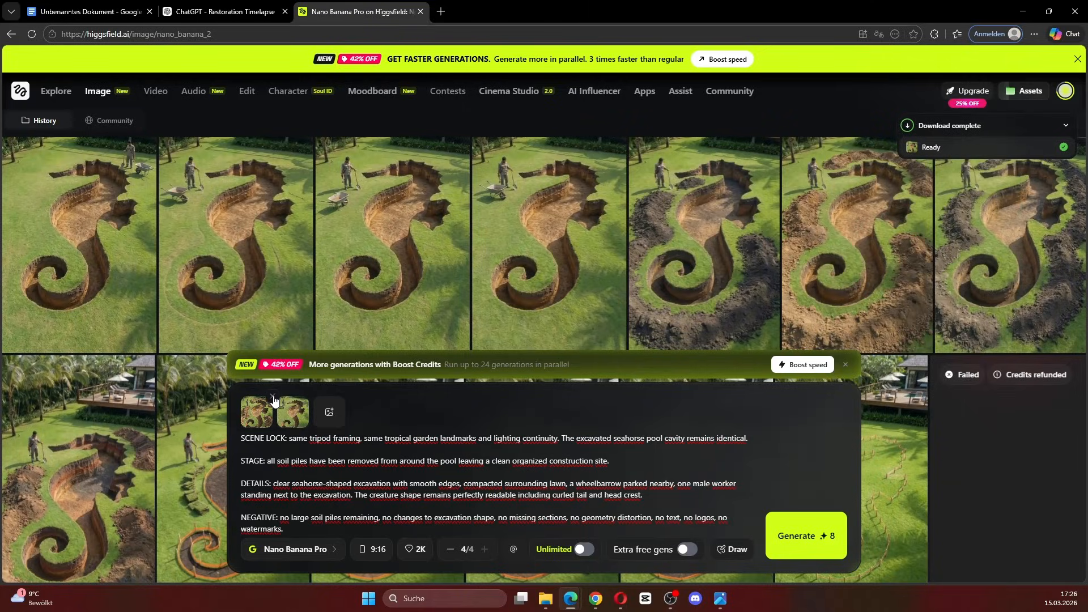
Replace the prompt with ChatGPT's IMAGE 6 liner prompt, reworded to "a grey full pool liner foil", and generate the images
{"action": "key", "text": "ctrl+shift+Tab"}
{"action": "left_click", "coordinate": [814, 306]}
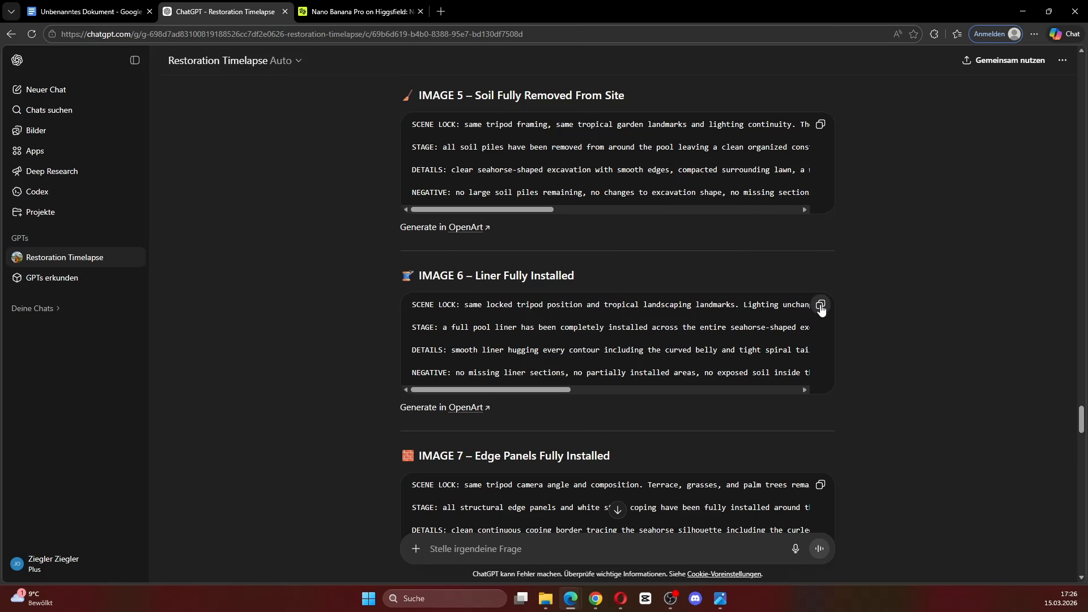
{"action": "left_click", "coordinate": [345, 11]}
{"action": "key", "text": "ctrl+v"}
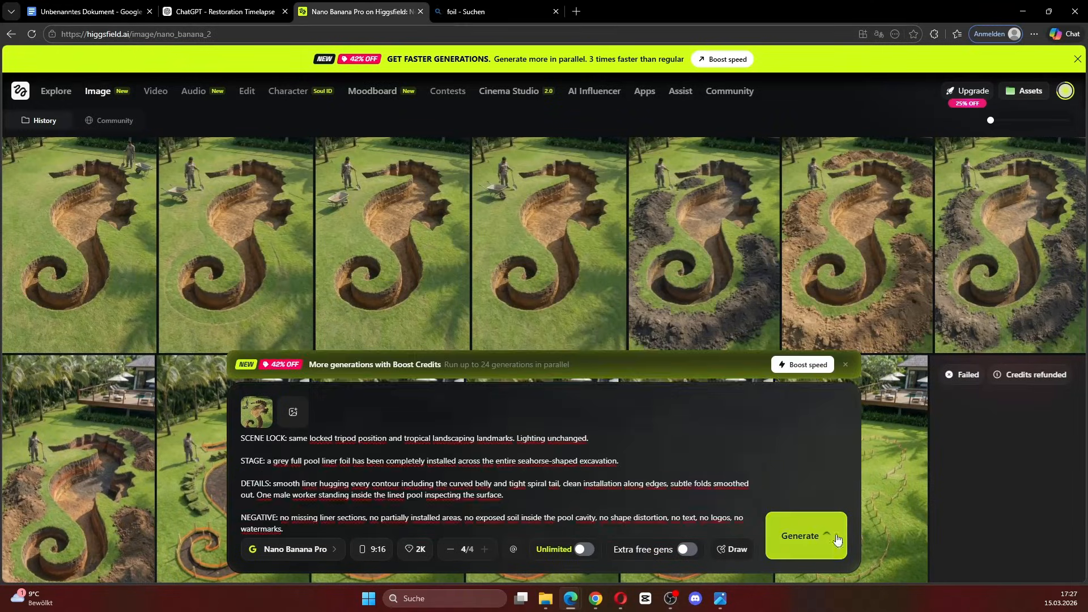
Download the first grey liner image, with the worker standing in the seahorse's upper body, and make it the new reference
{"action": "left_click", "coordinate": [832, 537]}
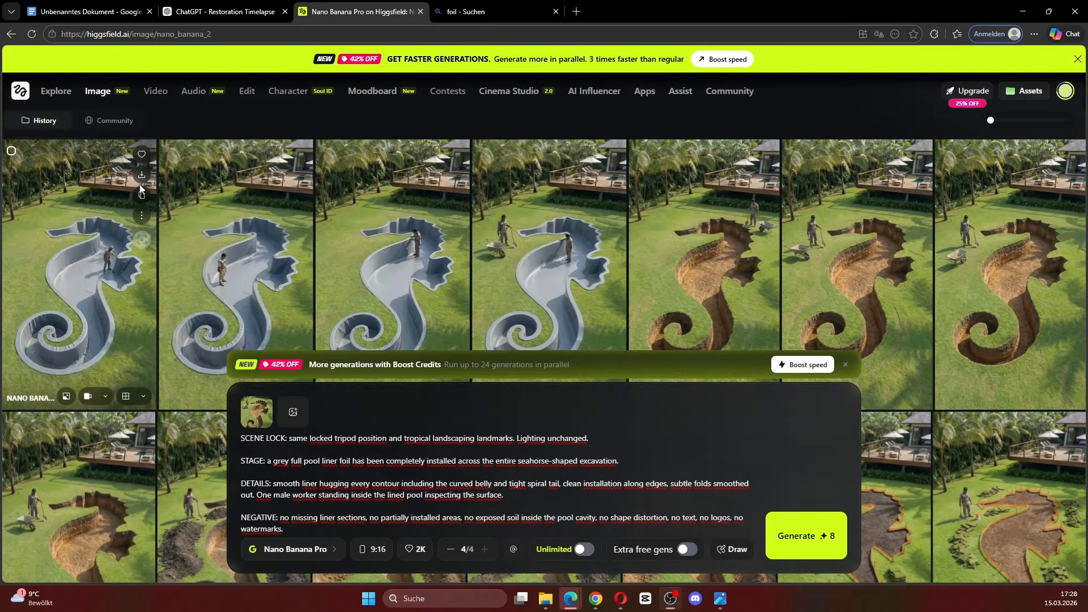
{"action": "left_click", "coordinate": [142, 175]}
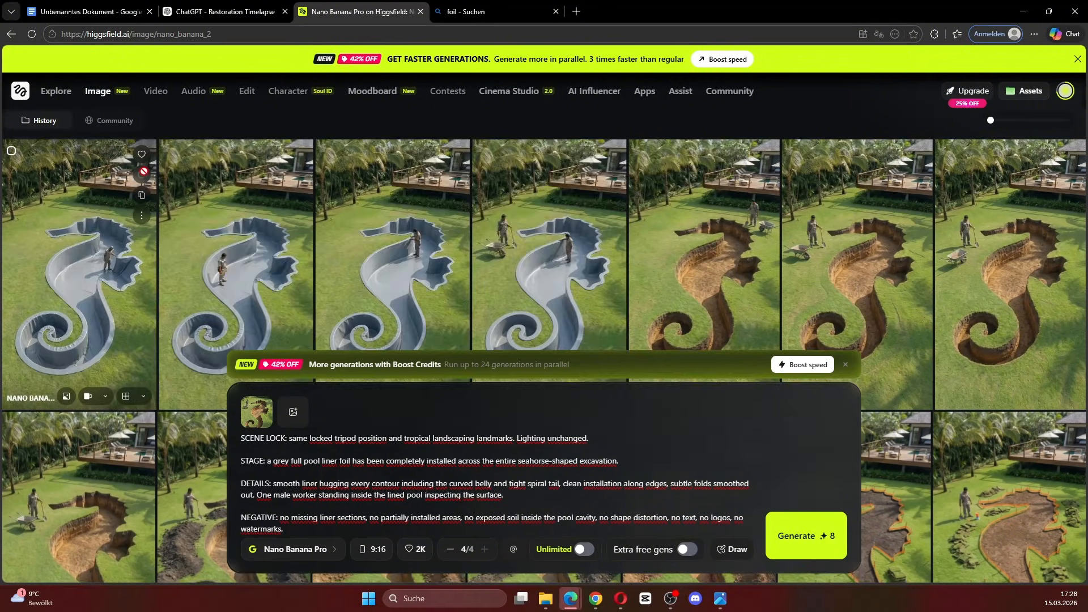
{"action": "left_click", "coordinate": [66, 396]}
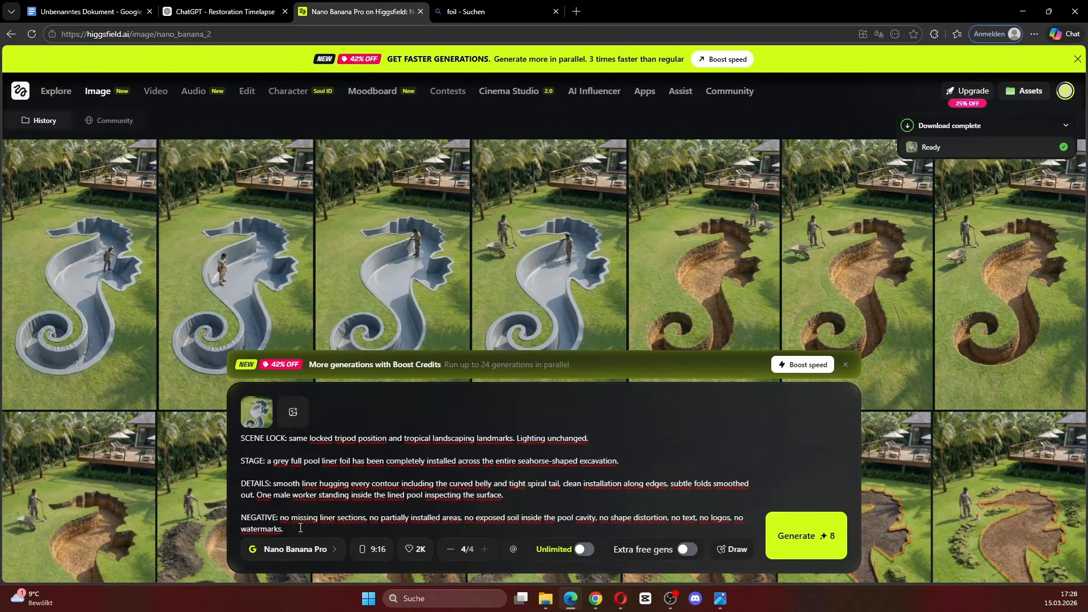
Replace the prompt with ChatGPT's IMAGE 7 edge panels and white stone coping prompt and generate the images
{"action": "key", "text": "ctrl+a"}
{"action": "key", "text": "BackSpace"}
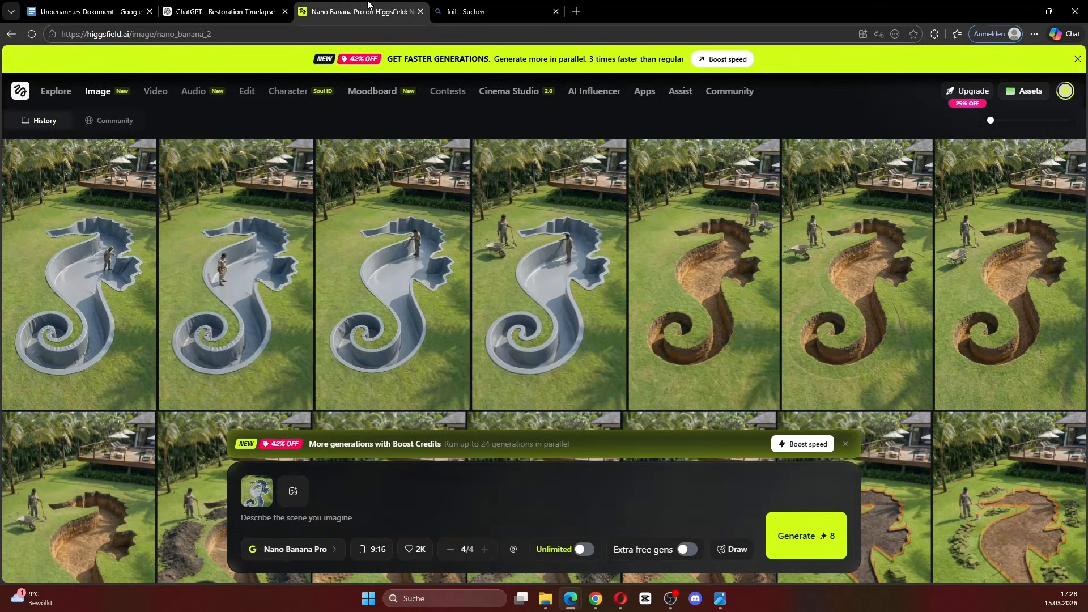
{"action": "left_click", "coordinate": [218, 12]}
{"action": "scroll", "coordinate": [749, 404], "scroll_direction": "down", "scroll_amount": 3}
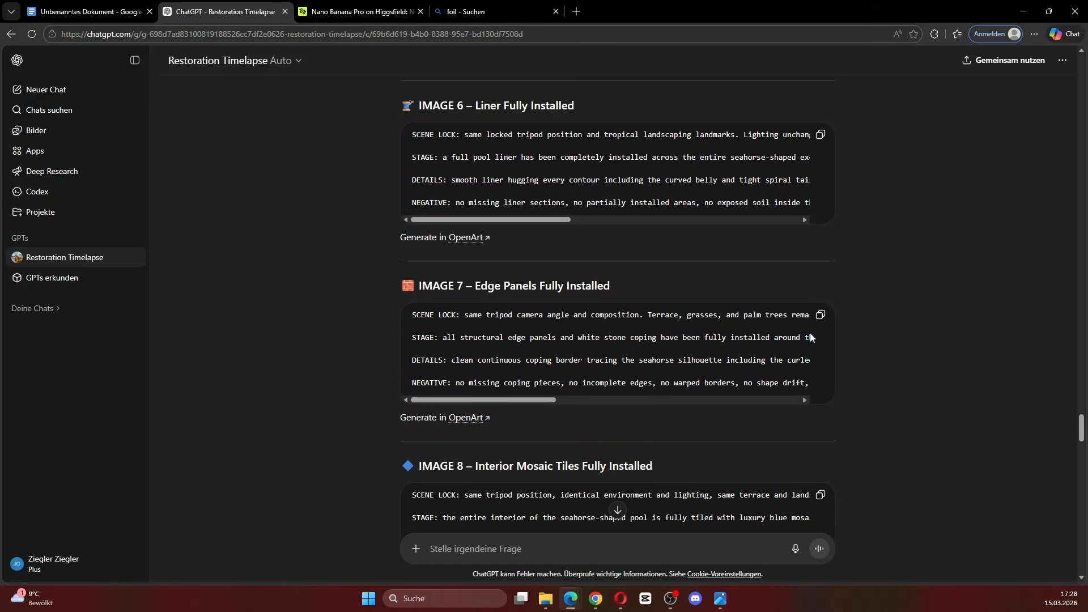
{"action": "left_click", "coordinate": [820, 315]}
{"action": "left_click", "coordinate": [360, 11]}
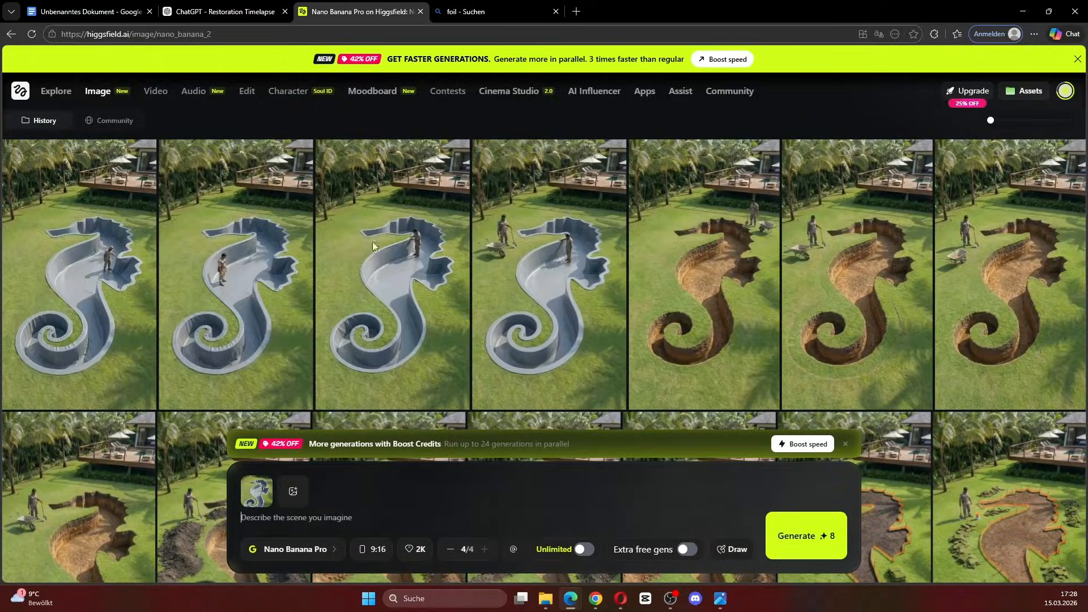
{"action": "left_click", "coordinate": [321, 520]}
{"action": "key", "text": "ctrl+v"}
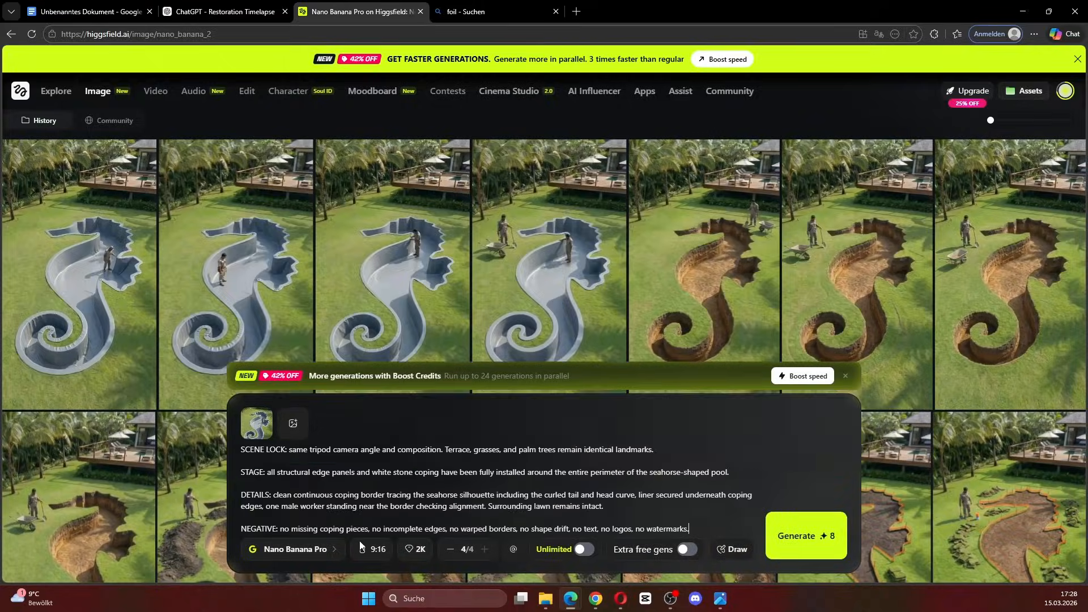
{"action": "left_click", "coordinate": [831, 555]}
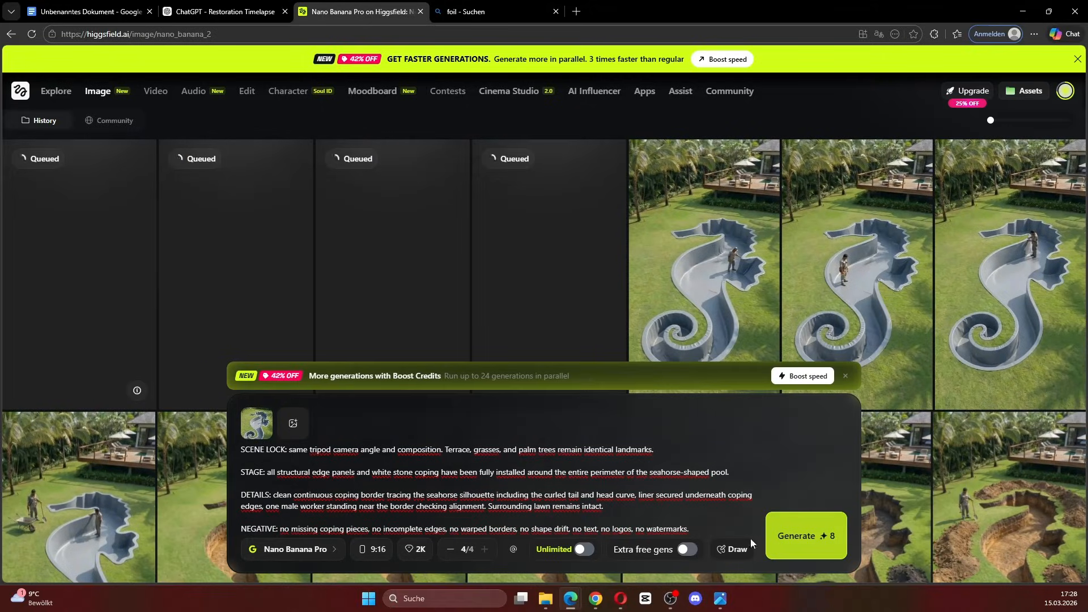